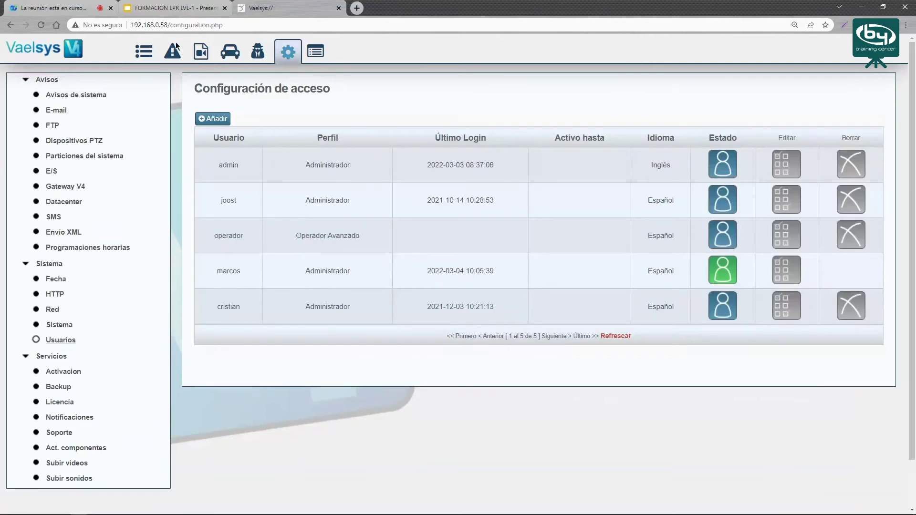
Open the new user form in the access configuration, review its fields and profile options, and close it without saving.
click(213, 118)
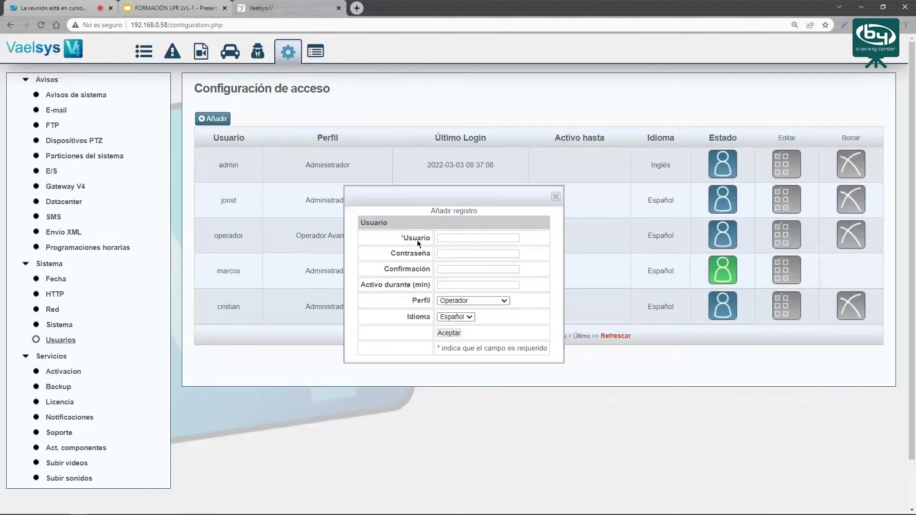
click(468, 297)
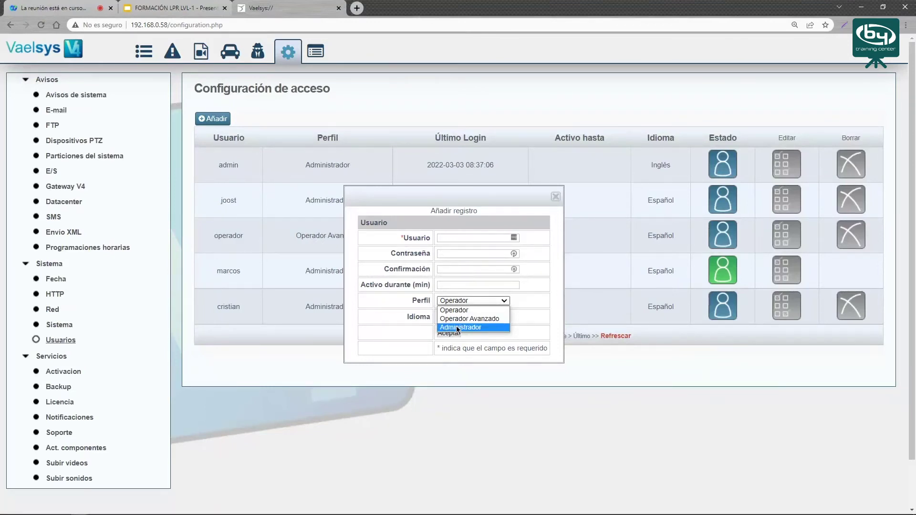
click(400, 308)
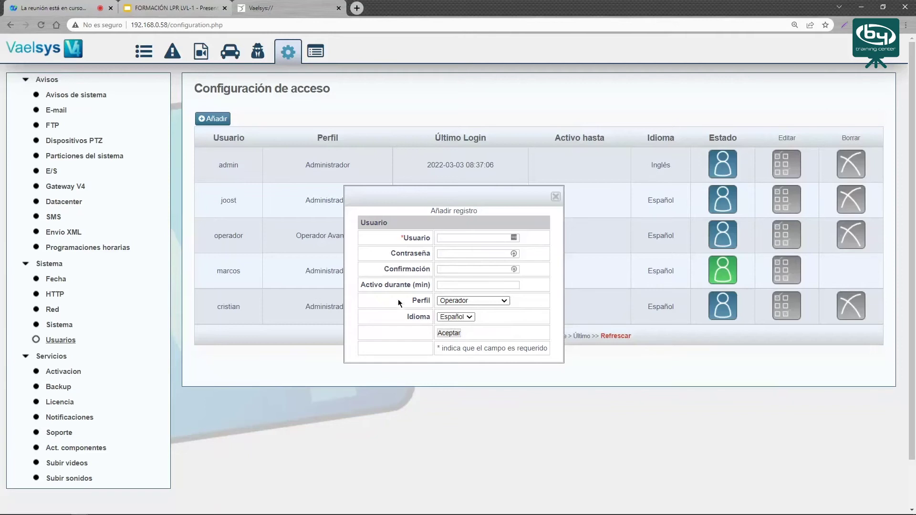
click(556, 197)
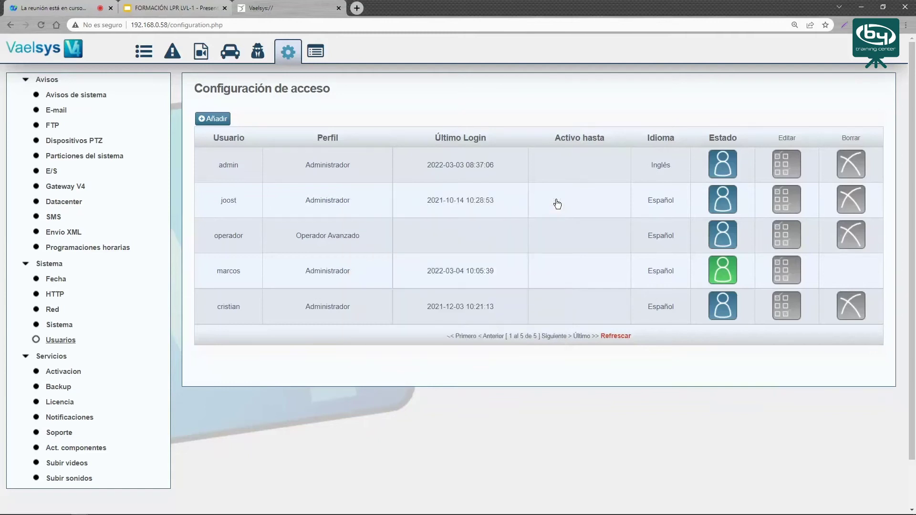
Review the system network settings, including the IP, mask, gateway, third-party access and connectivity sections.
click(52, 310)
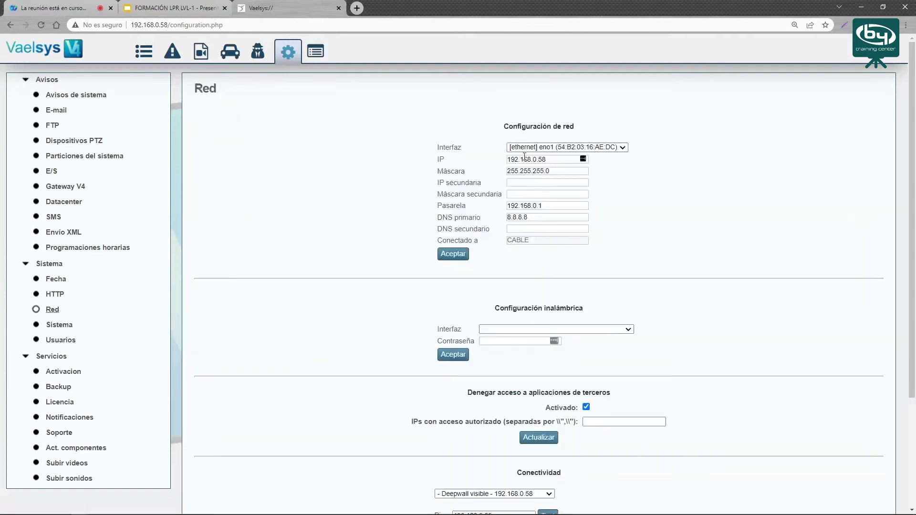
drag(507, 159, 544, 180)
click(561, 201)
click(556, 208)
scroll(630, 248, down, 1)
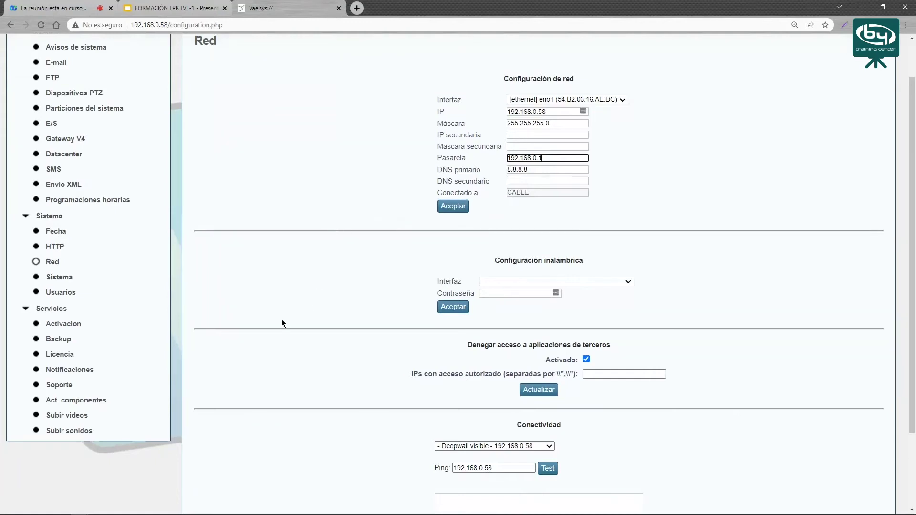
scroll(277, 319, up, 1)
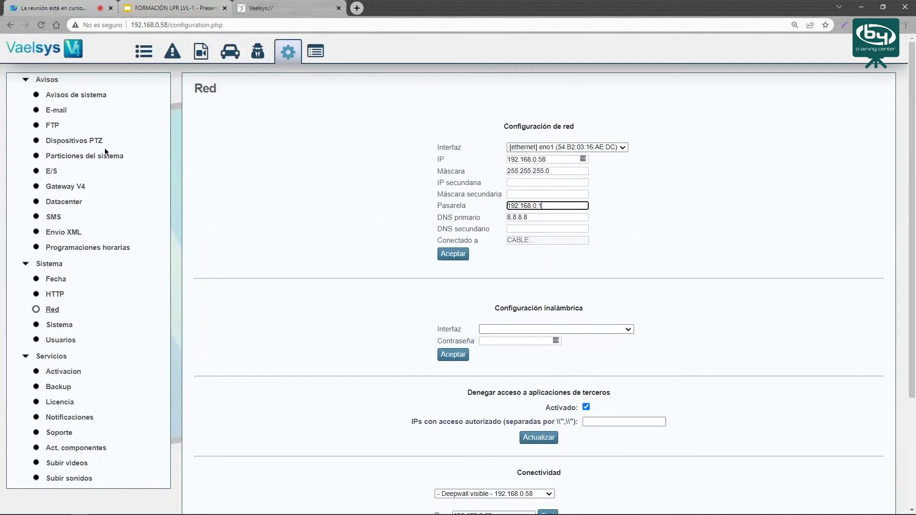
Open a new PTZ device record, review its fields and device type options, and close it without saving.
click(91, 141)
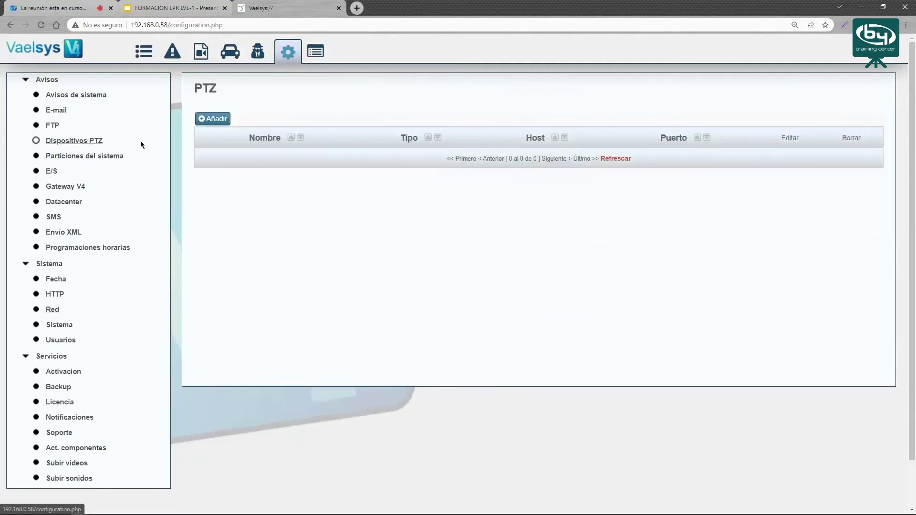
click(212, 118)
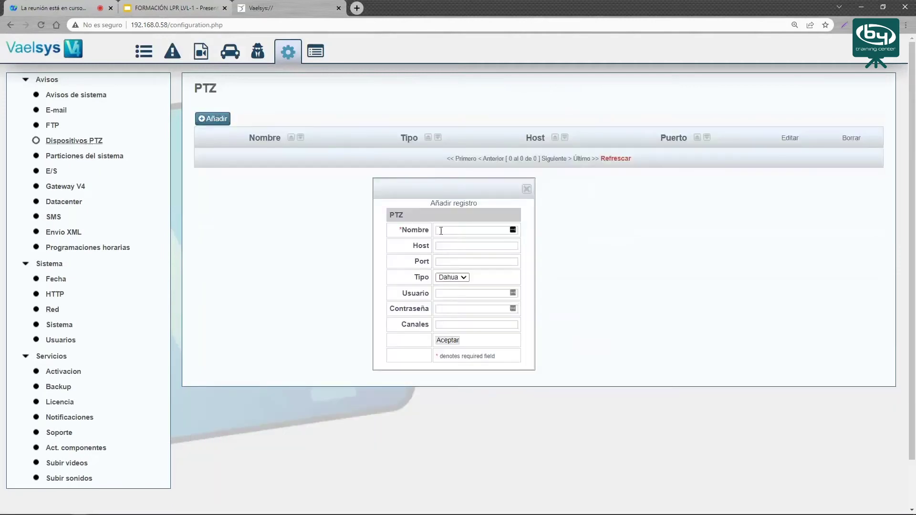
click(465, 276)
click(466, 278)
click(446, 228)
click(526, 190)
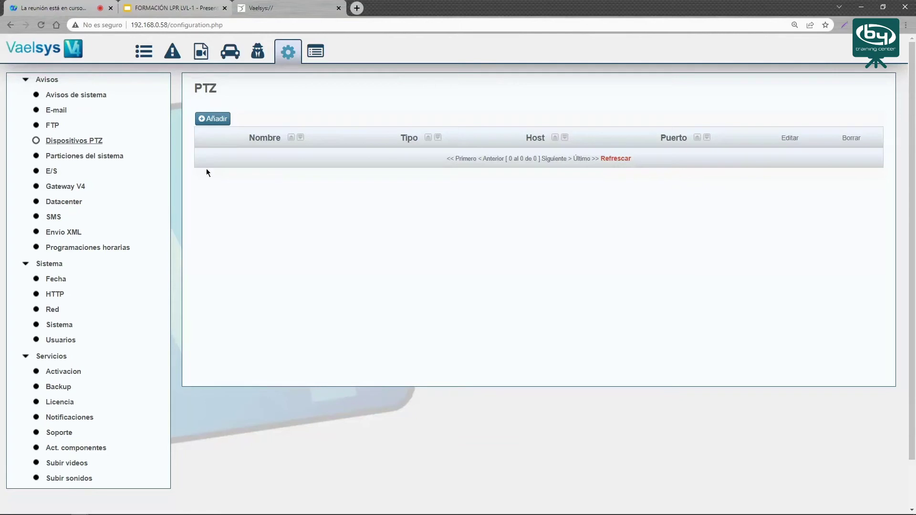
Open a new input/output board record, review its type options, device, inputs, outputs and disconnection and reconnection alerts, and close it without saving.
click(51, 171)
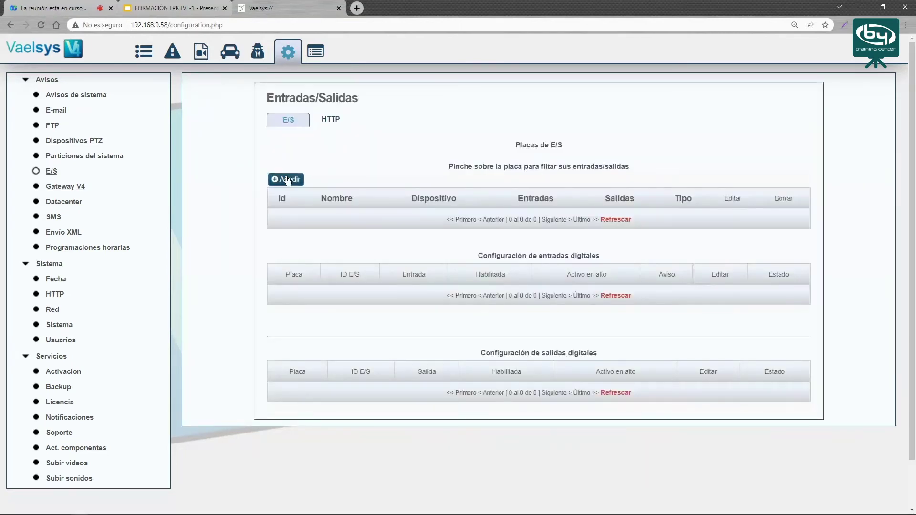
click(288, 179)
click(472, 222)
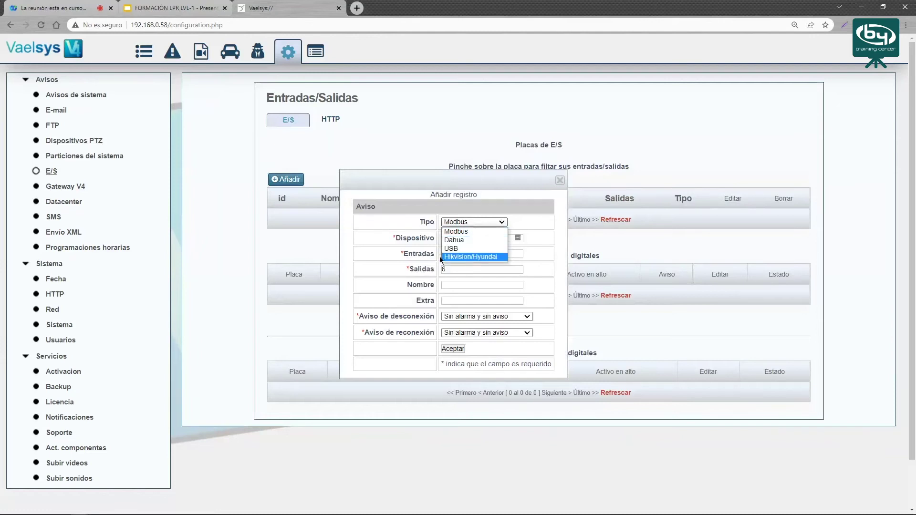
click(423, 255)
click(475, 235)
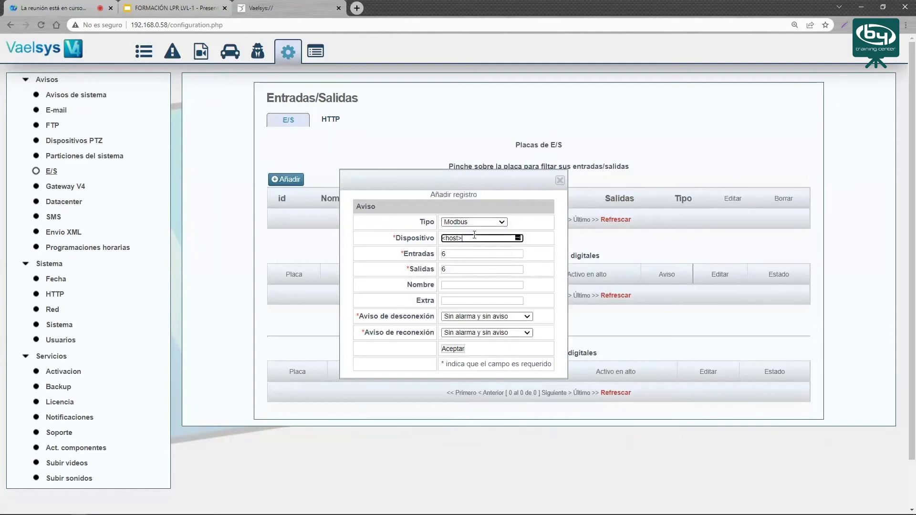
click(466, 254)
click(467, 267)
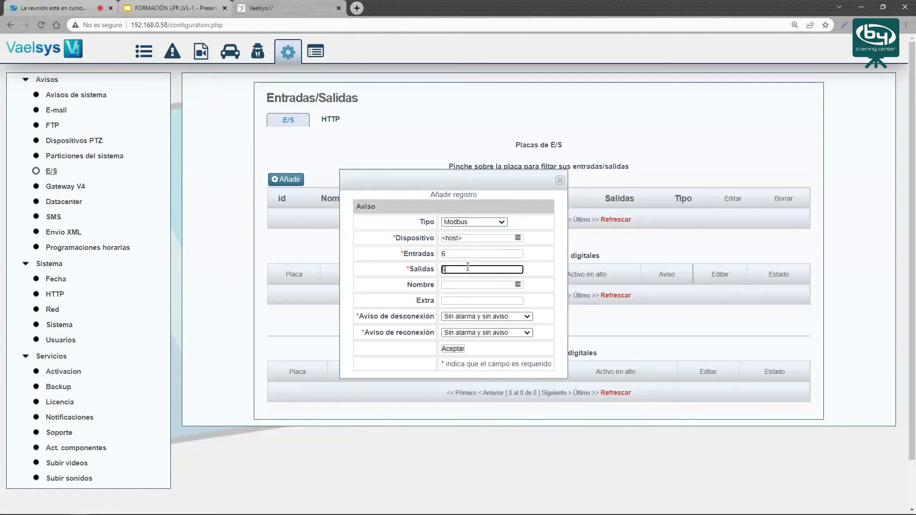
click(487, 287)
double_click(416, 319)
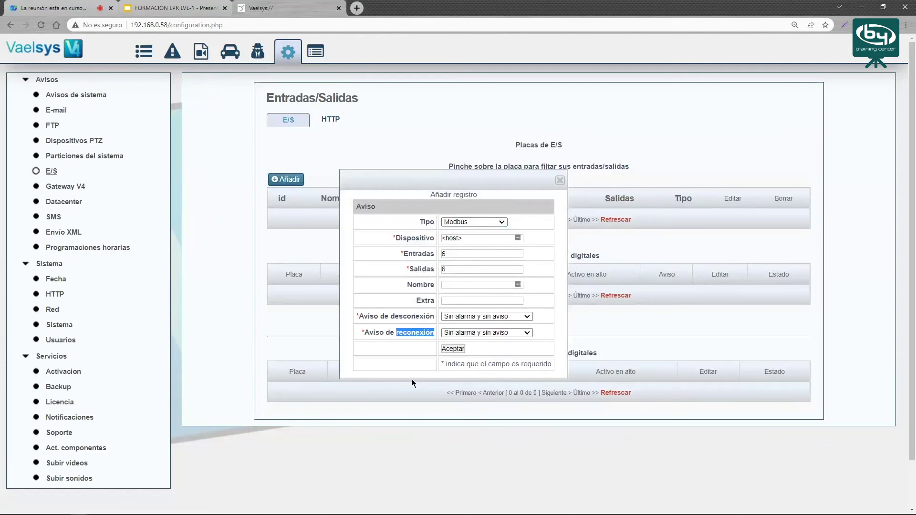
click(561, 181)
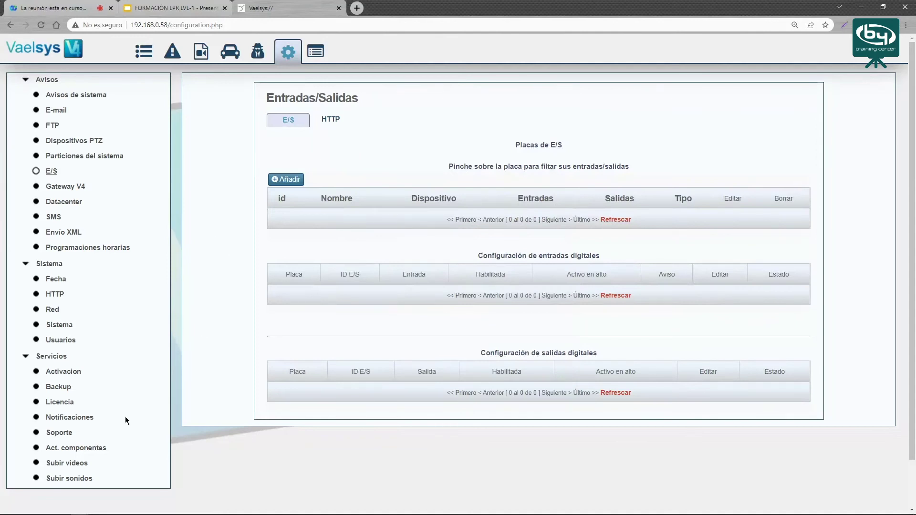
Enable the support user in the Soporte settings, examine its generated credentials, and deactivate the user again.
click(57, 435)
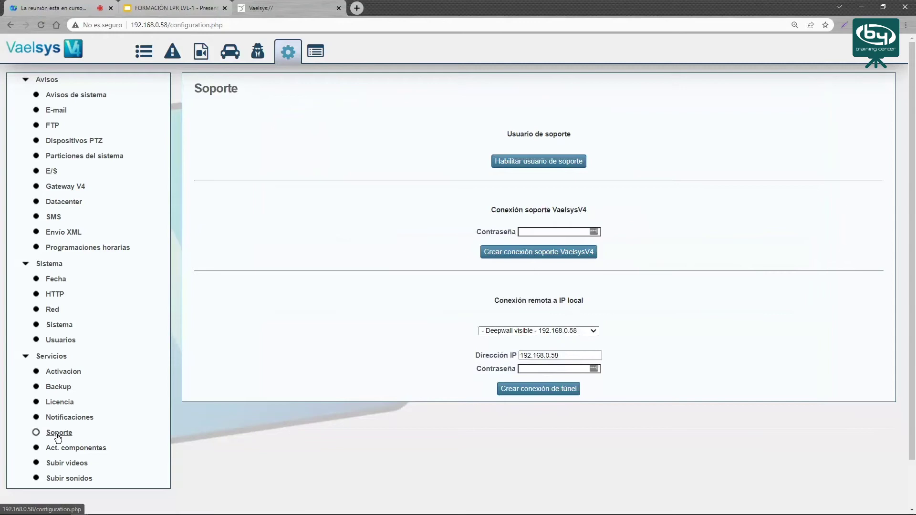
click(507, 162)
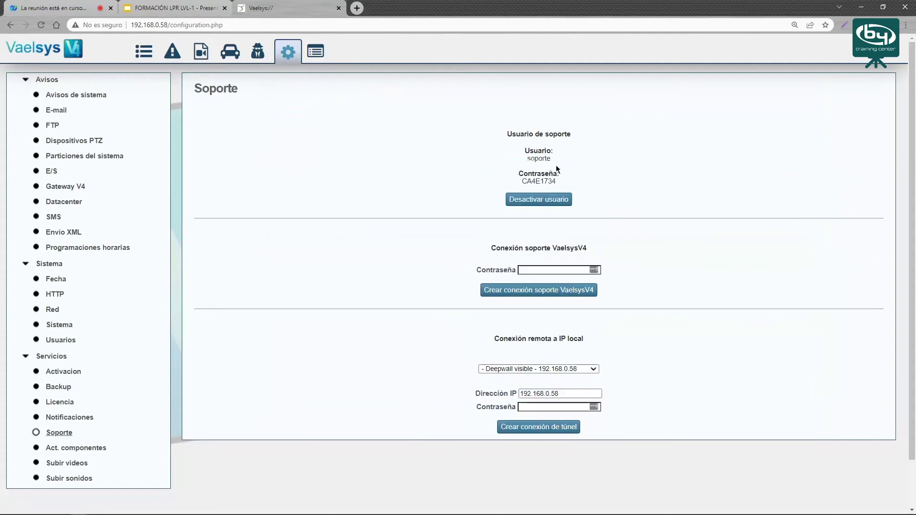
click(538, 204)
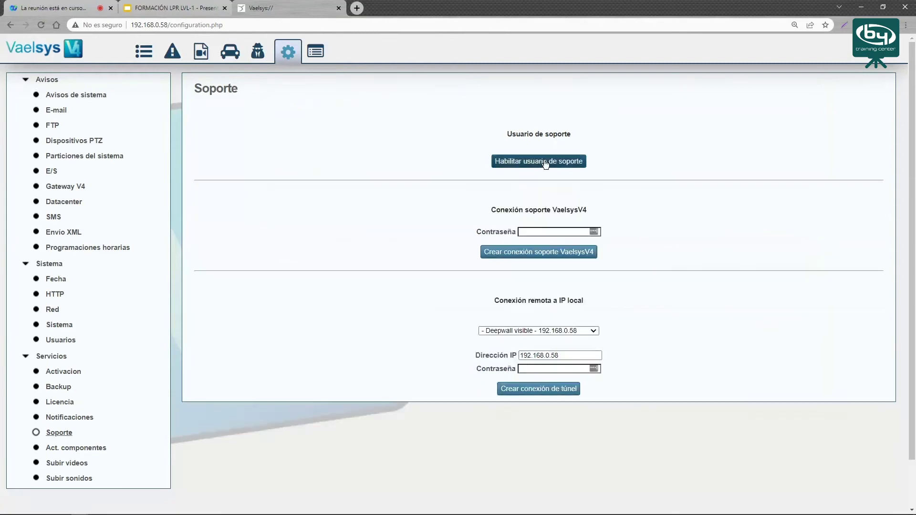
click(546, 162)
double_click(541, 184)
click(614, 185)
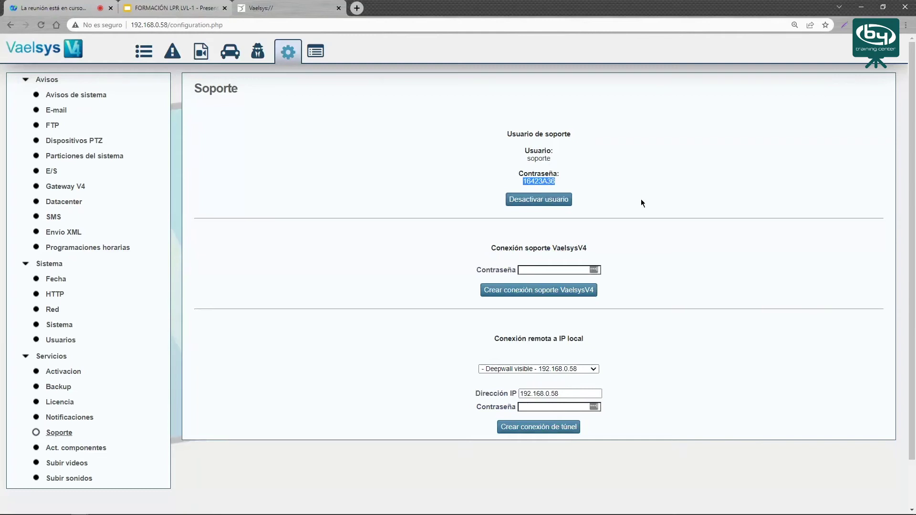
click(540, 192)
click(541, 201)
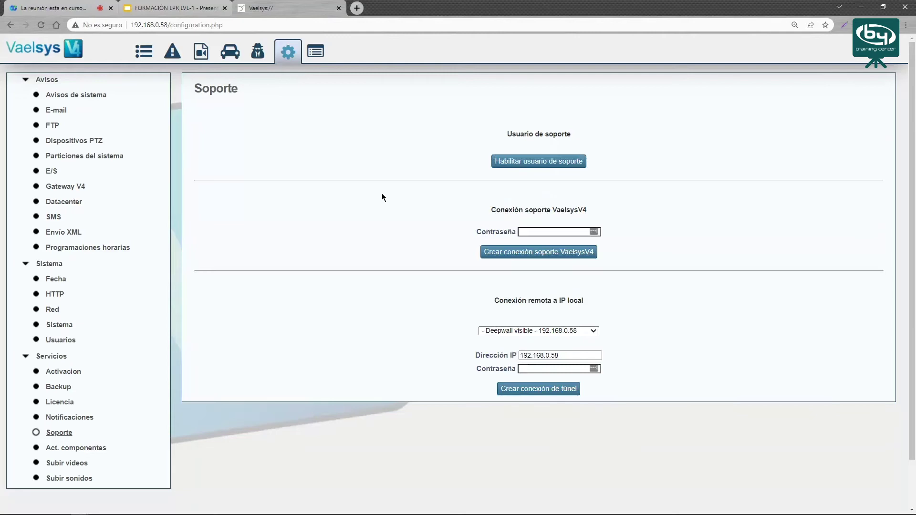
Enter the VaelsysV4 support connection password and create the support connection.
click(531, 232)
text(••)
key(Tab)
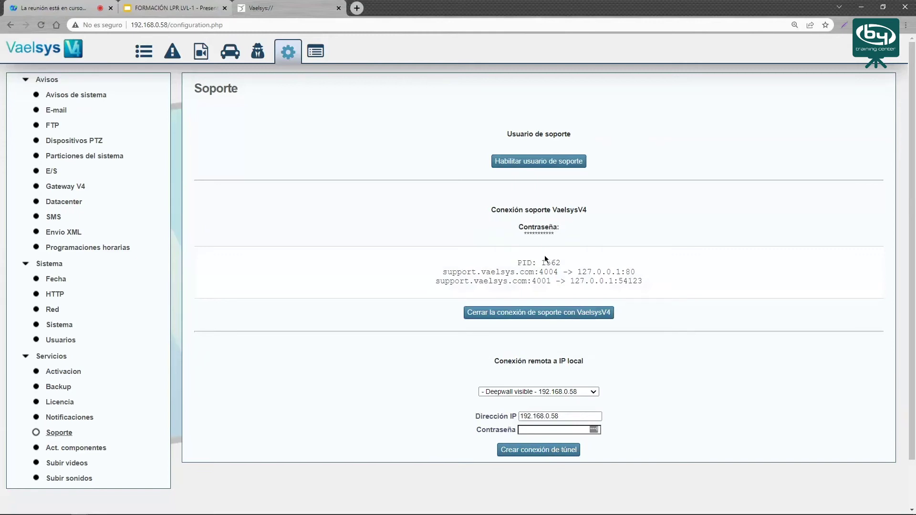
Examine the support connection's process ID and forwarded addresses and ports, and close the connection with VaelsysV4.
drag(521, 265, 561, 266)
drag(442, 271, 643, 281)
click(643, 281)
drag(444, 273, 558, 276)
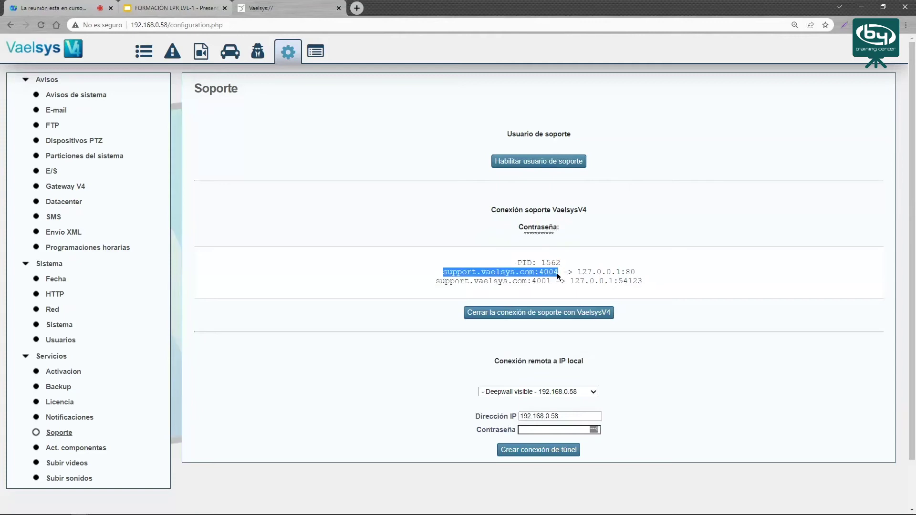
click(623, 274)
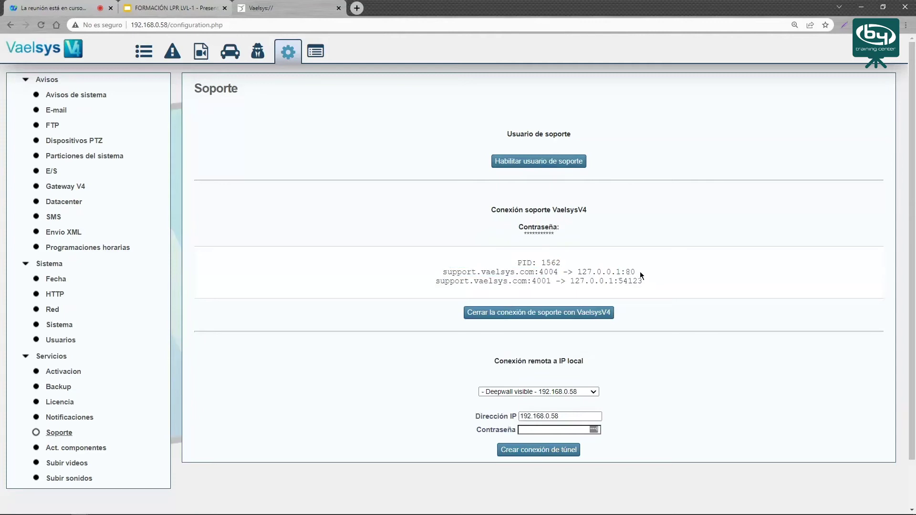
drag(437, 282, 642, 279)
click(643, 279)
click(528, 314)
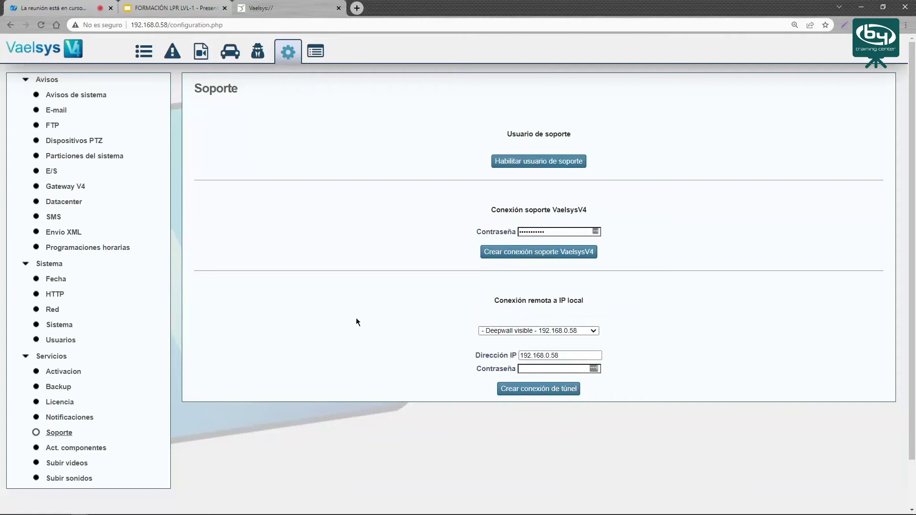
Open a new channel record in the channel list and review its name, IP address, port, user and password fields.
click(145, 49)
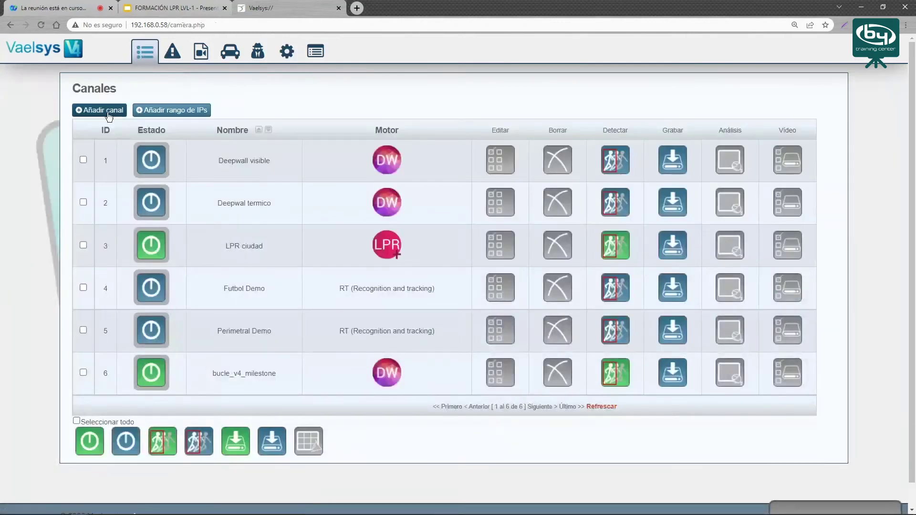
click(106, 111)
triple_click(420, 195)
click(387, 207)
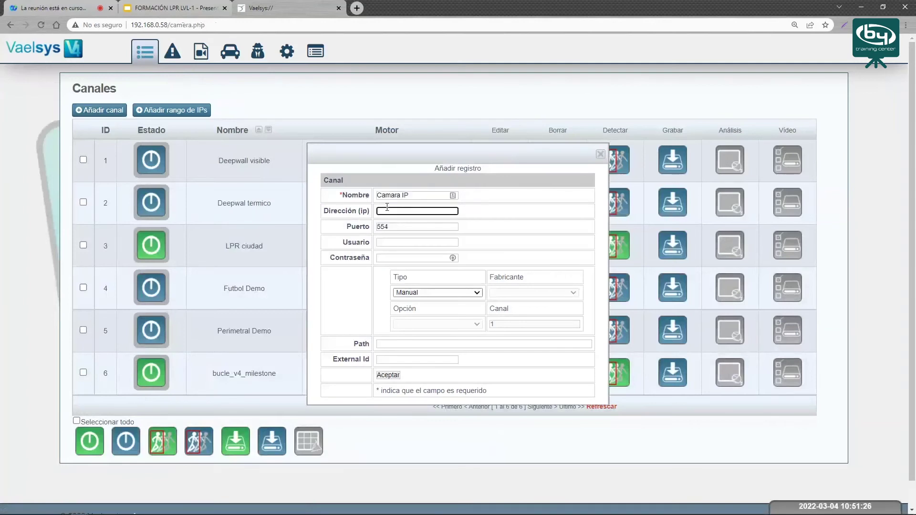
click(399, 227)
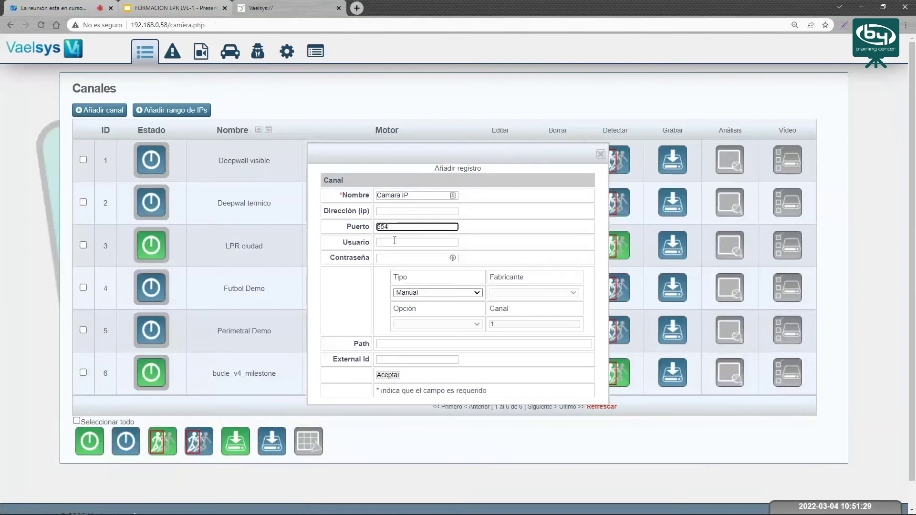
click(401, 243)
click(400, 258)
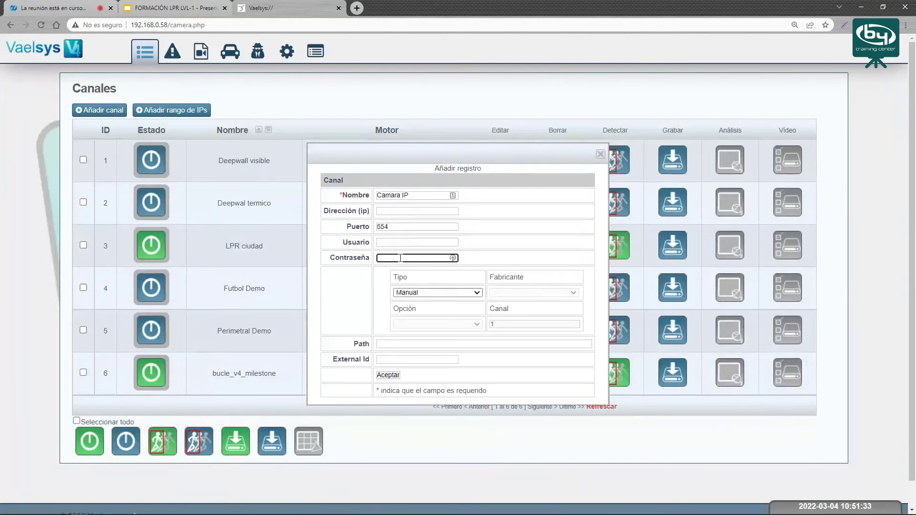
Set the new channel's type to Cámara and look through the available camera manufacturers.
click(423, 293)
click(423, 299)
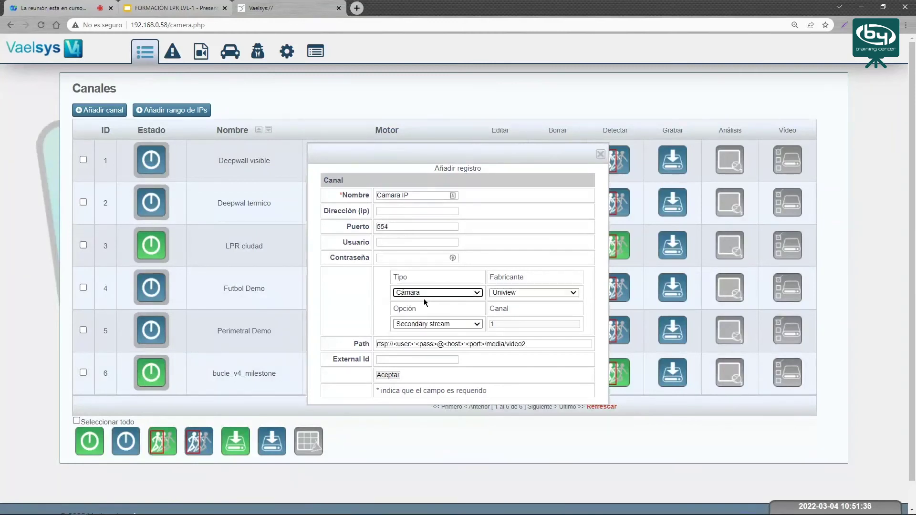
click(525, 291)
scroll(534, 363, down, 5)
Set the new channel's type to DVR and look through the available recorder manufacturers.
click(476, 293)
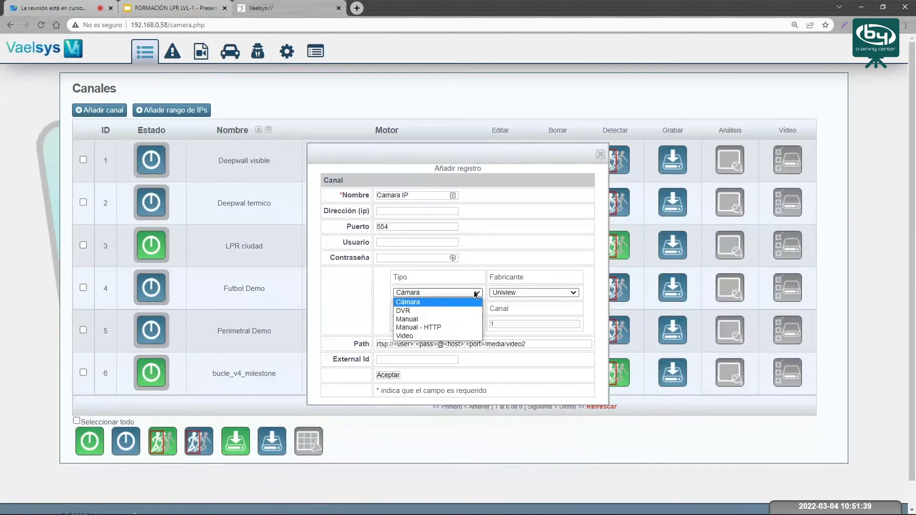
click(456, 311)
click(528, 293)
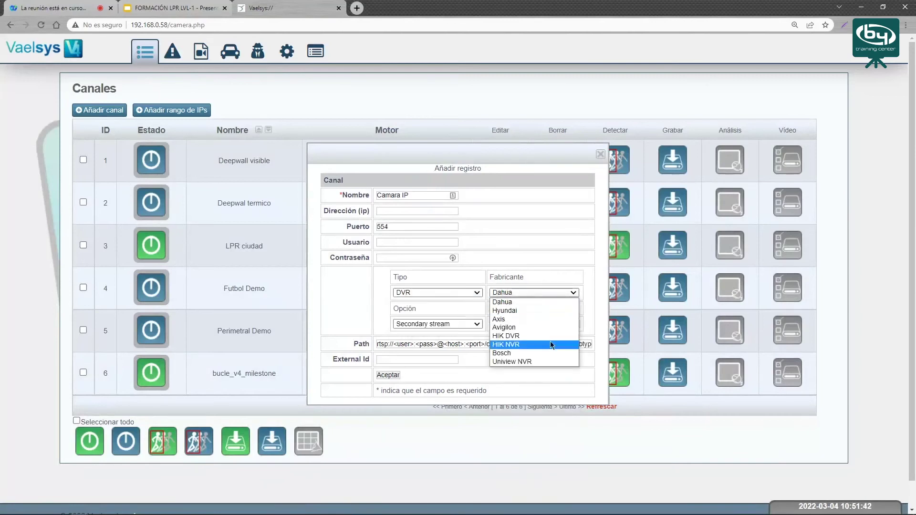
Set the new channel's type to Manual and open its stream path for editing.
click(477, 294)
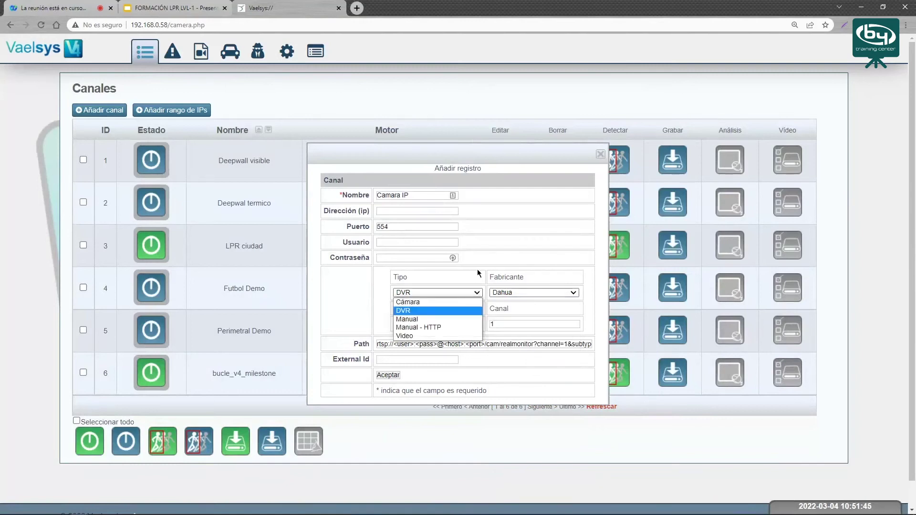
click(437, 319)
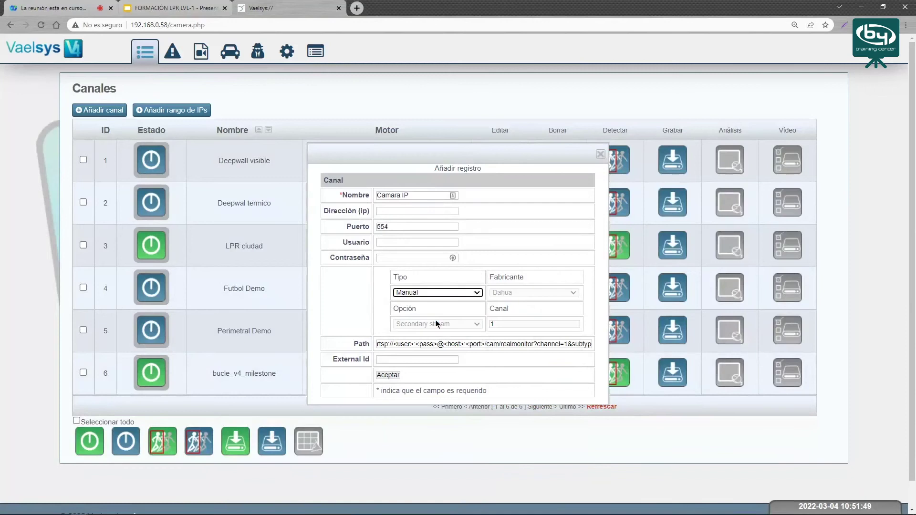
click(400, 344)
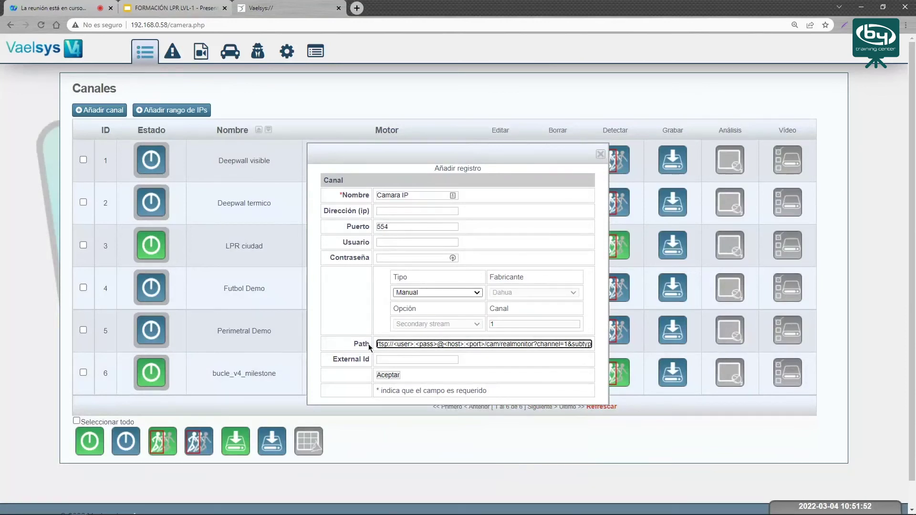
Close the new channel record without saving it and switch to the Webex meeting.
click(578, 365)
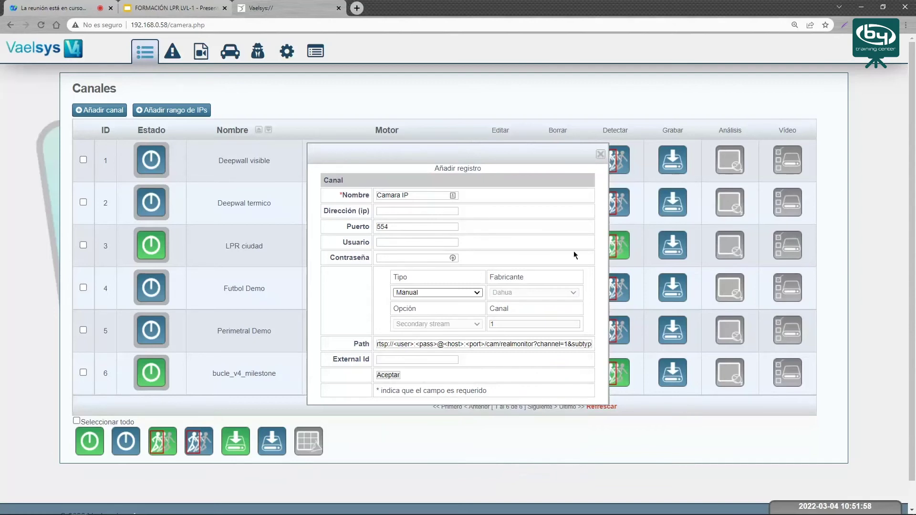
click(599, 155)
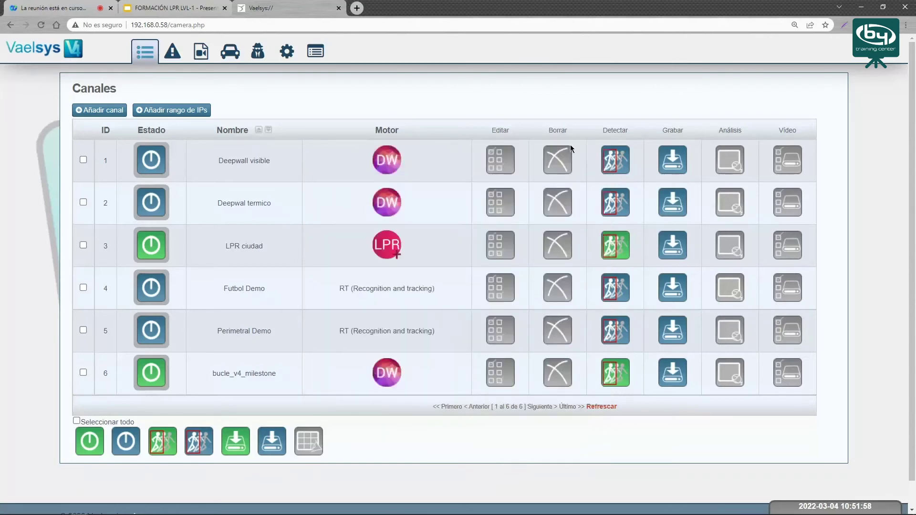
click(177, 6)
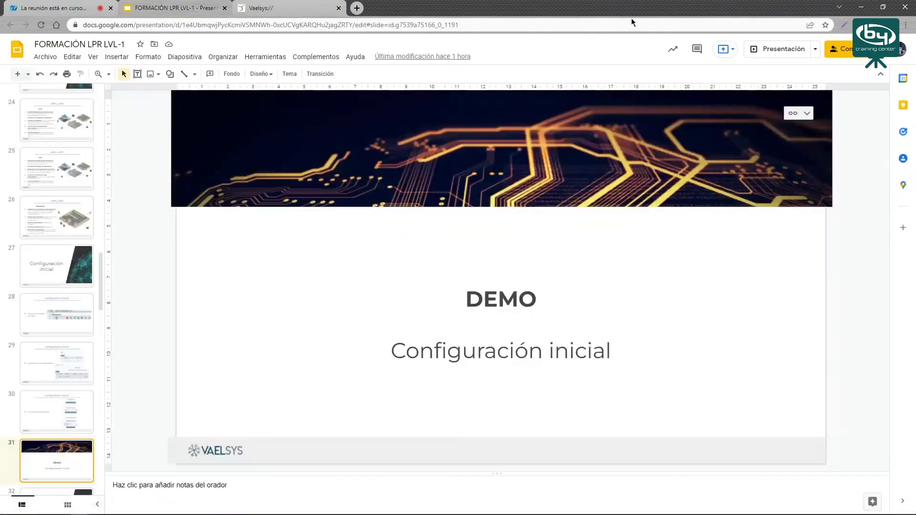
click(93, 7)
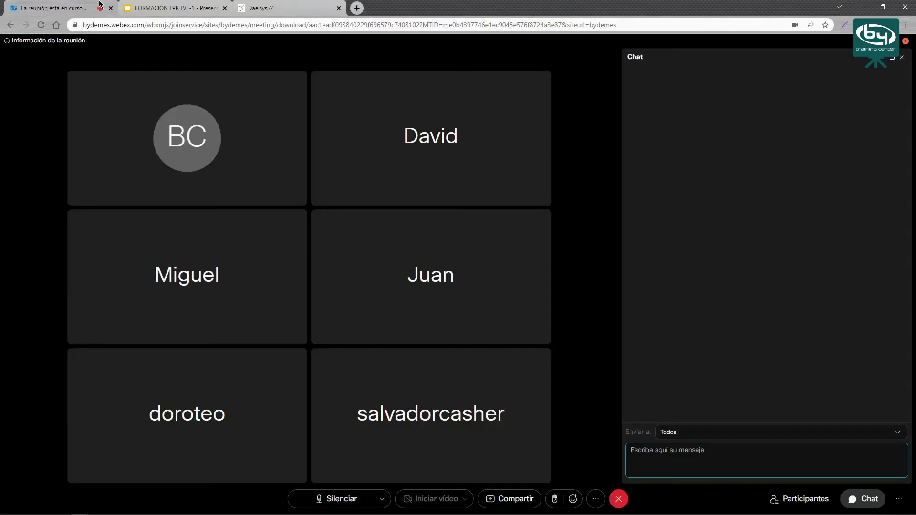
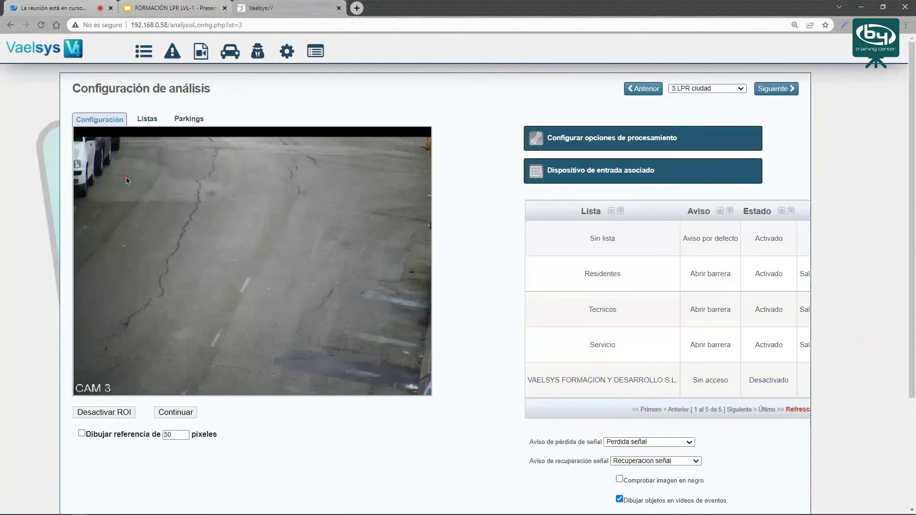
Draw a rectangular region of interest over the road in the LPR ciudad camera image and deactivate it.
drag(127, 178, 362, 311)
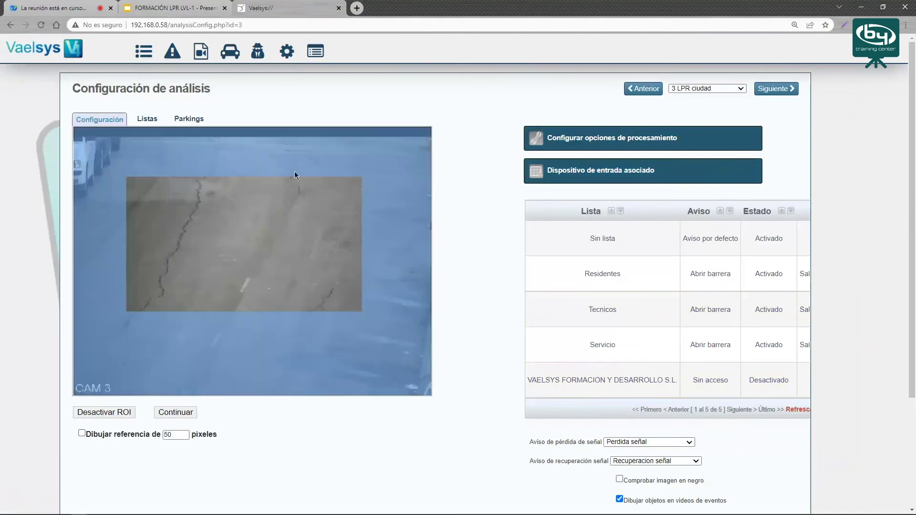
click(108, 413)
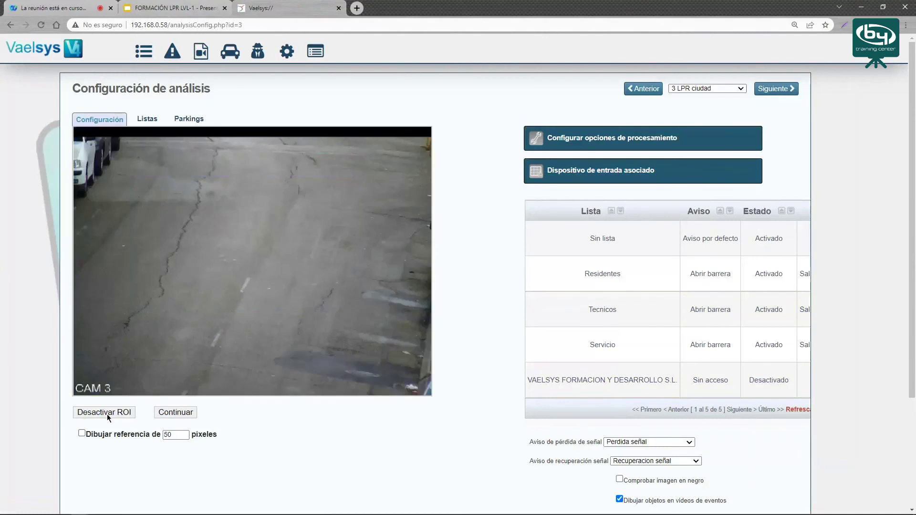
View the associated input device settings of the LPR ciudad channel and close them without changes.
click(559, 143)
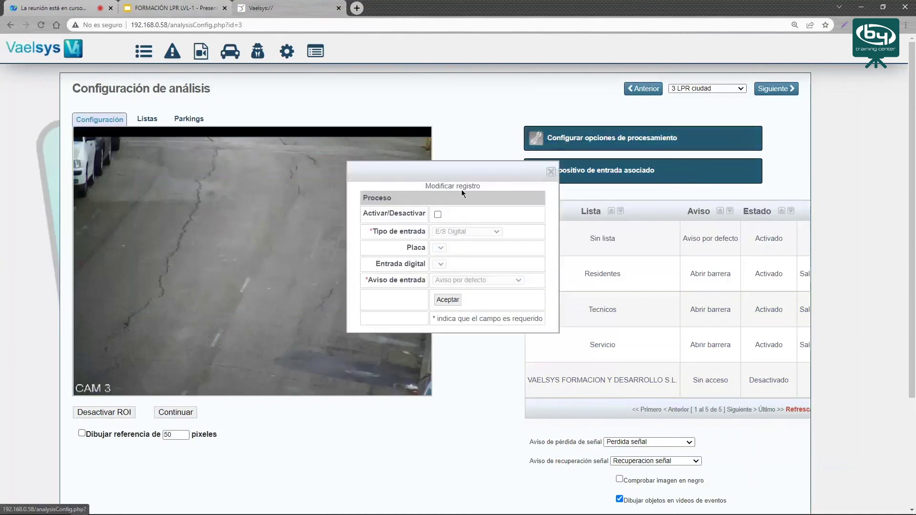
click(552, 171)
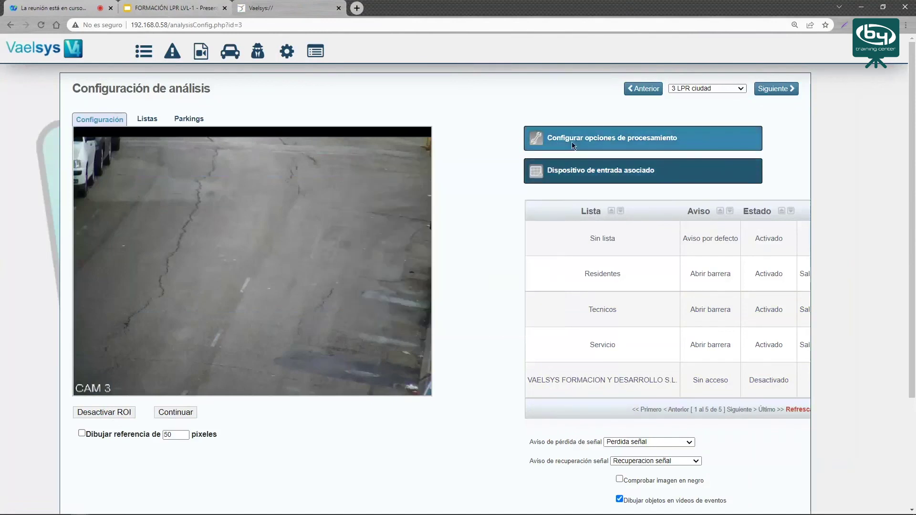
Open the processing options of the LPR ciudad channel and look through the list match tolerance choices.
click(573, 143)
drag(455, 142, 398, 112)
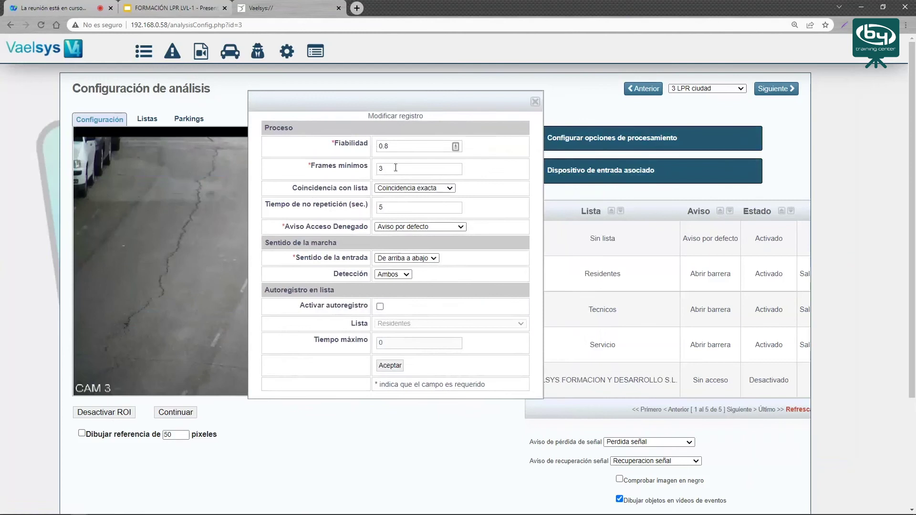
click(403, 188)
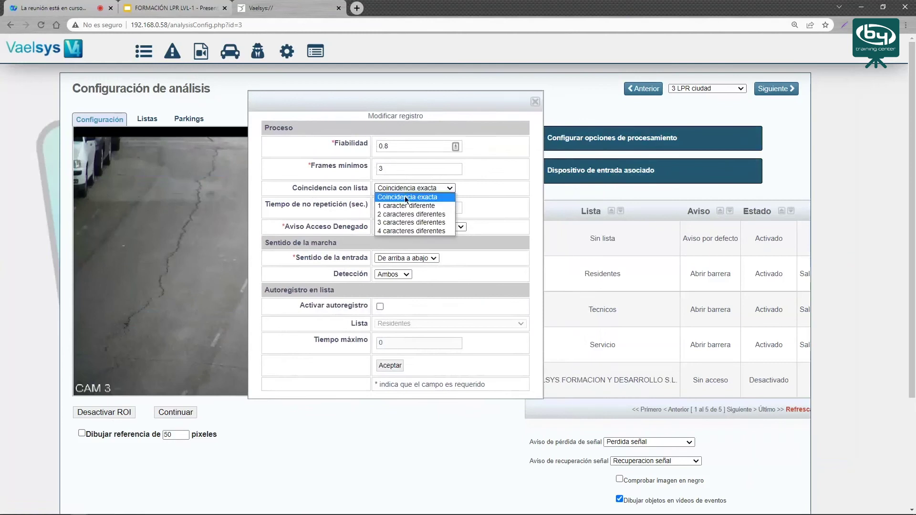
click(476, 187)
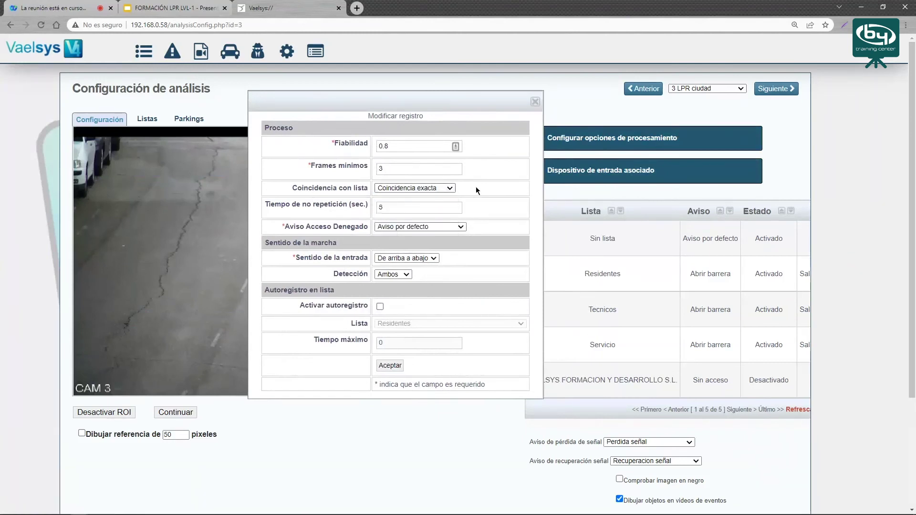
Look through the notices available for denied access in the processing options.
click(379, 227)
click(337, 227)
click(454, 229)
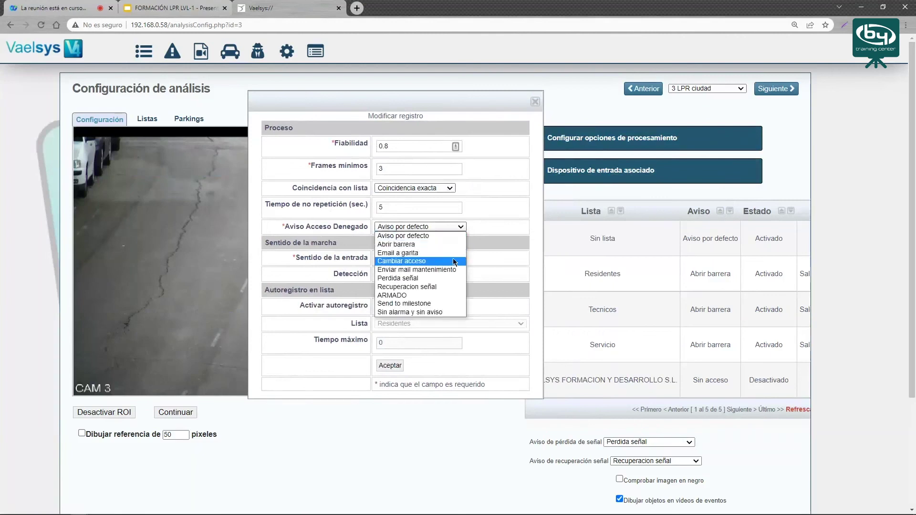
click(499, 212)
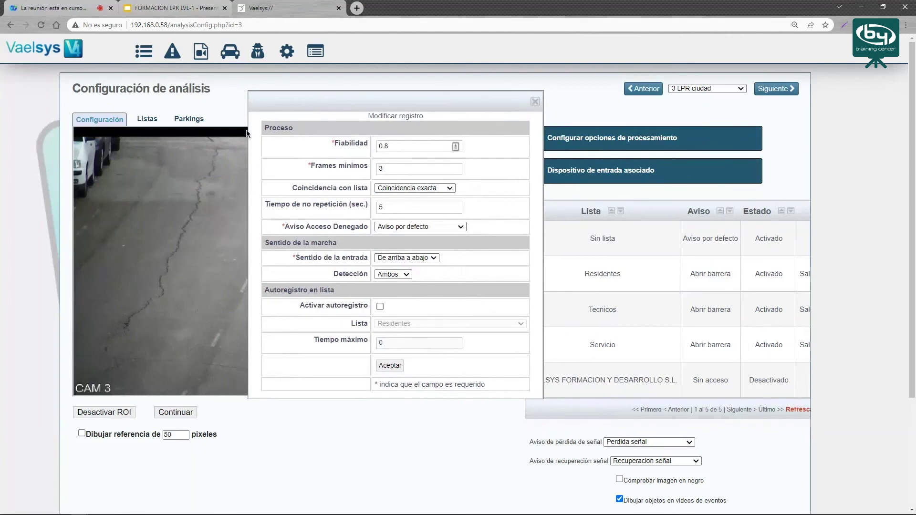
Look through the detection direction choices, keep Ambos, and close the processing options without saving.
click(401, 275)
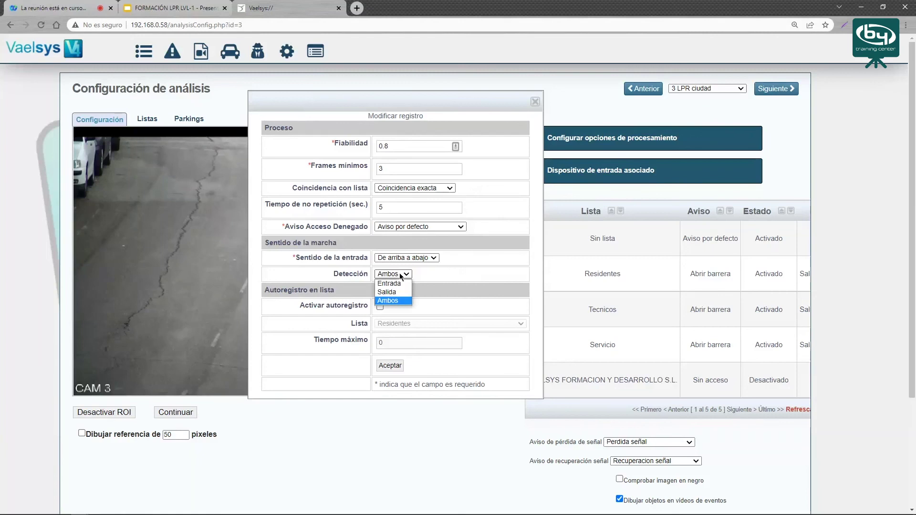
click(398, 301)
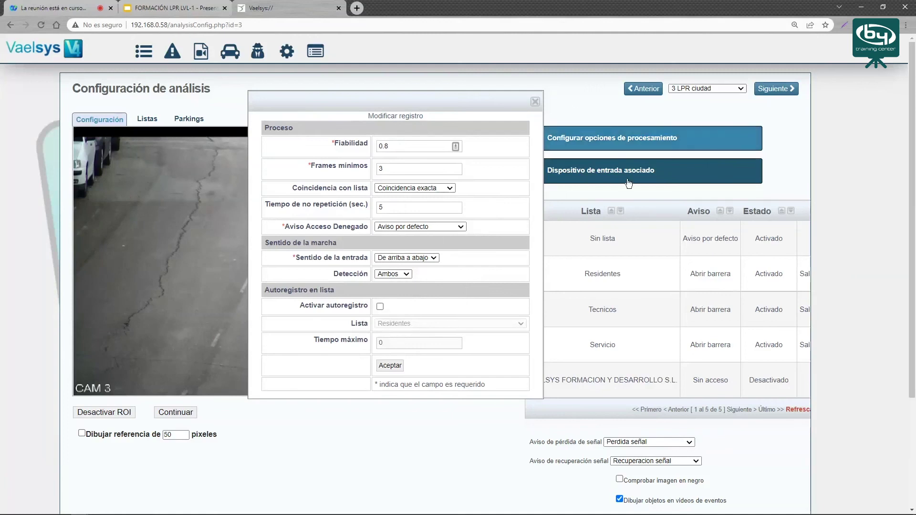
click(535, 101)
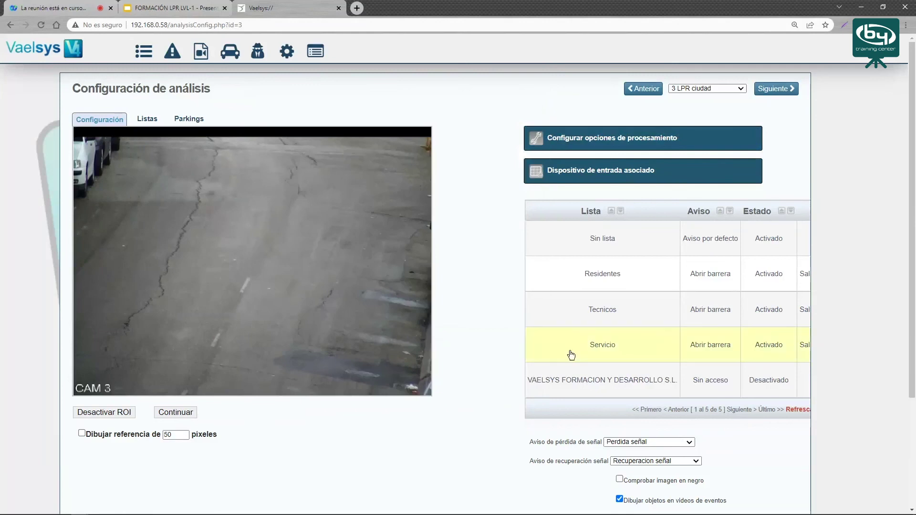
Open the Tecnicos list's record in the analysis configuration and look through its parking choices.
scroll(575, 482, down, 3)
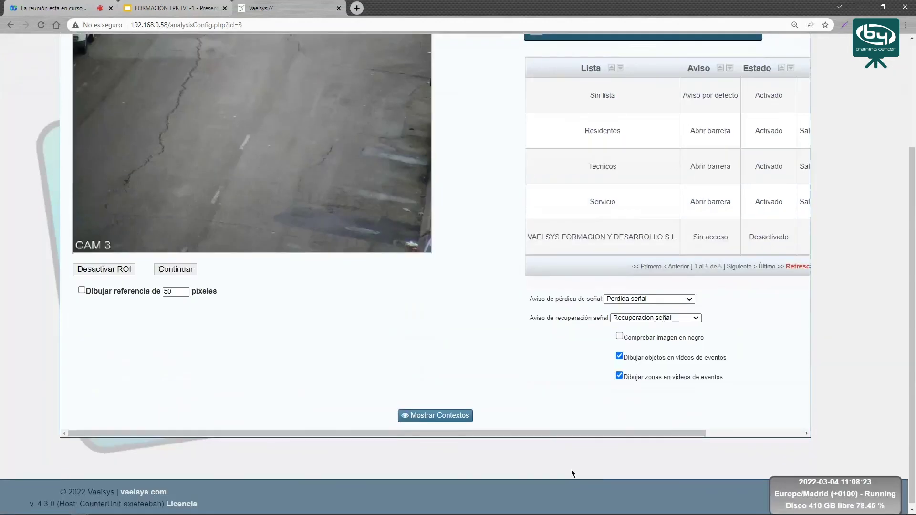
drag(555, 434, 666, 410)
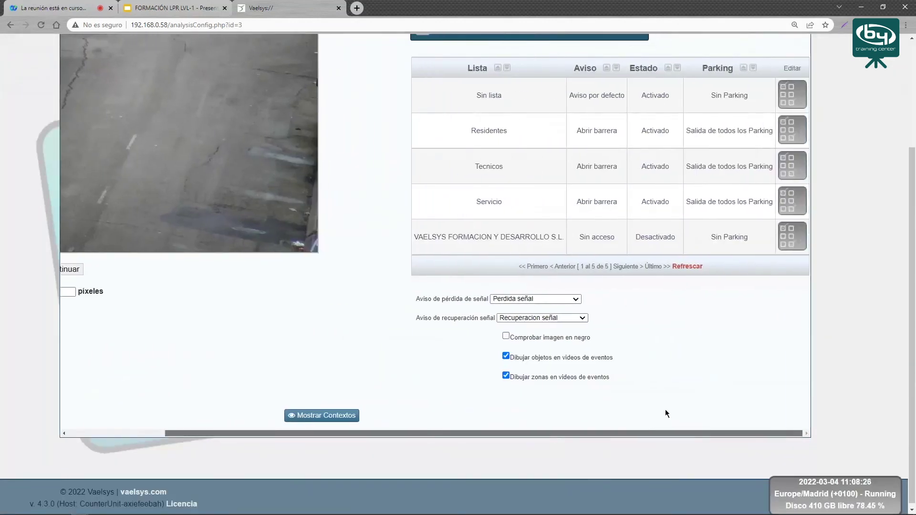
scroll(670, 374, up, 3)
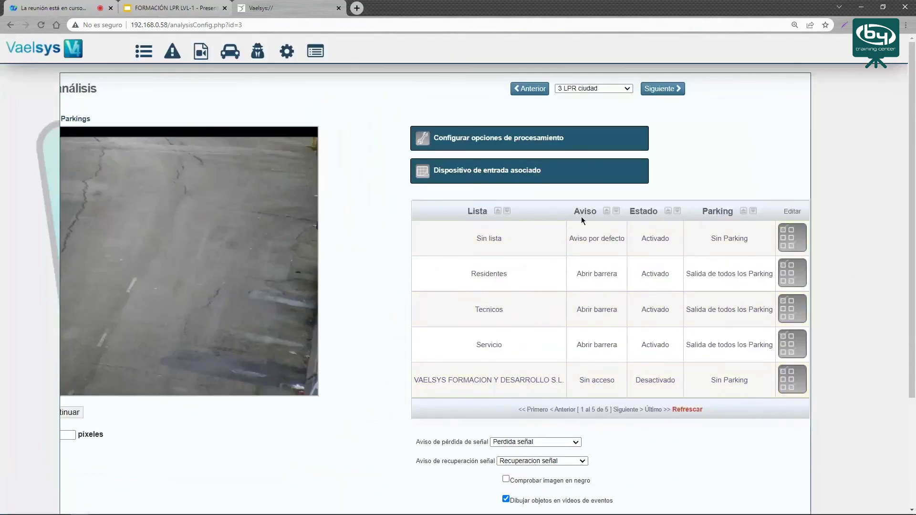
click(786, 305)
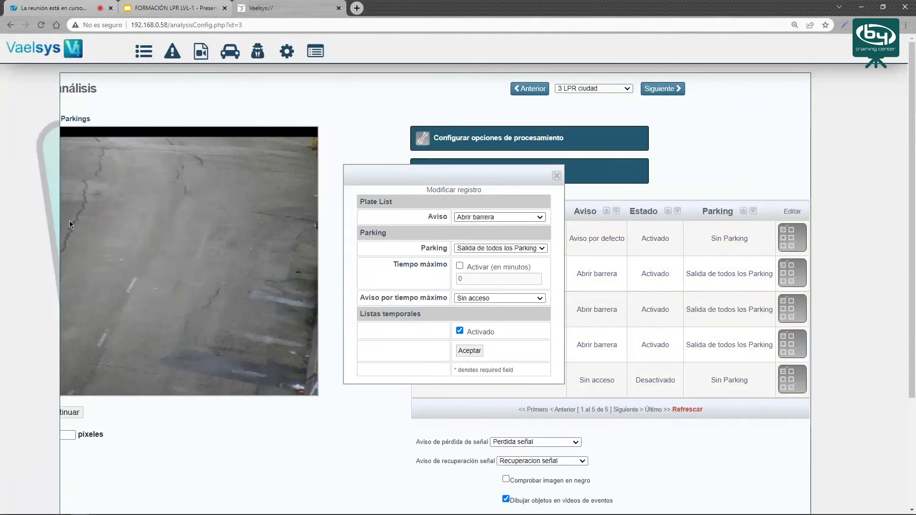
click(485, 248)
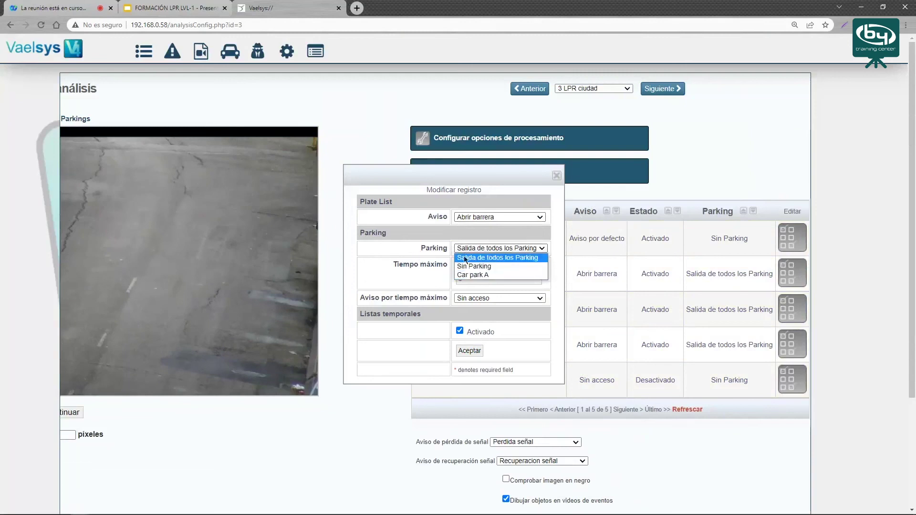
click(417, 256)
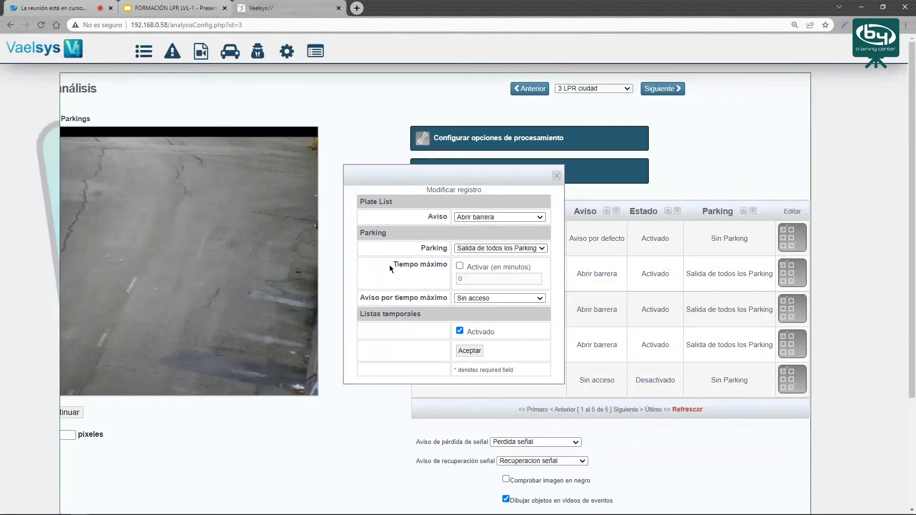
Review the Tecnicos list's maximum time notices and temporary list setting, and close the record without saving.
click(468, 260)
click(460, 298)
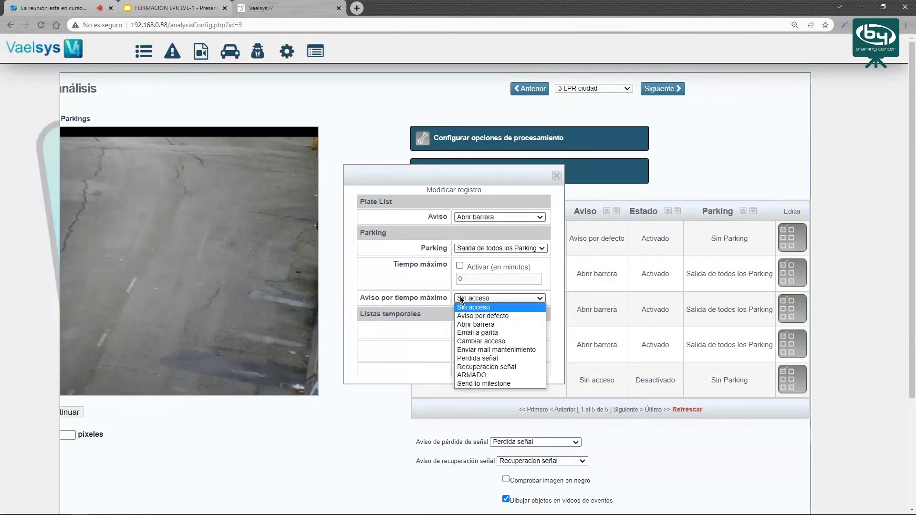
click(408, 267)
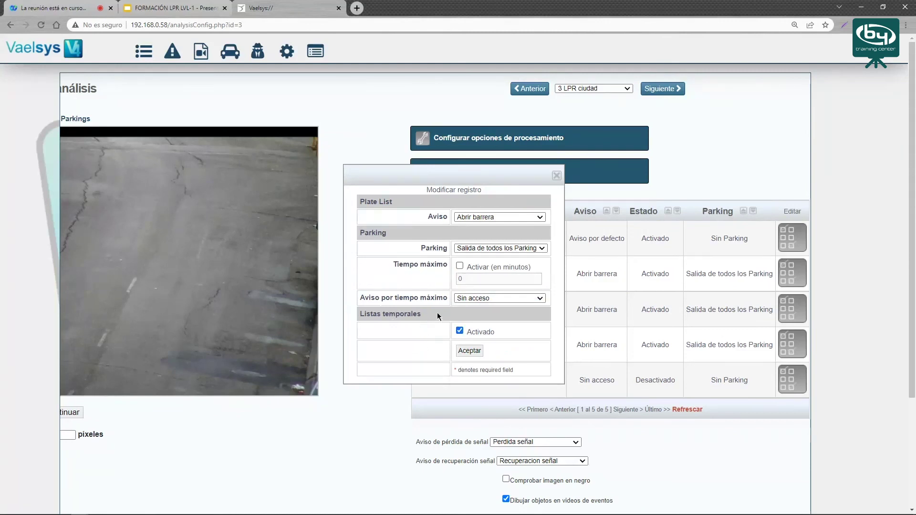
drag(368, 319, 360, 317)
click(382, 333)
click(555, 177)
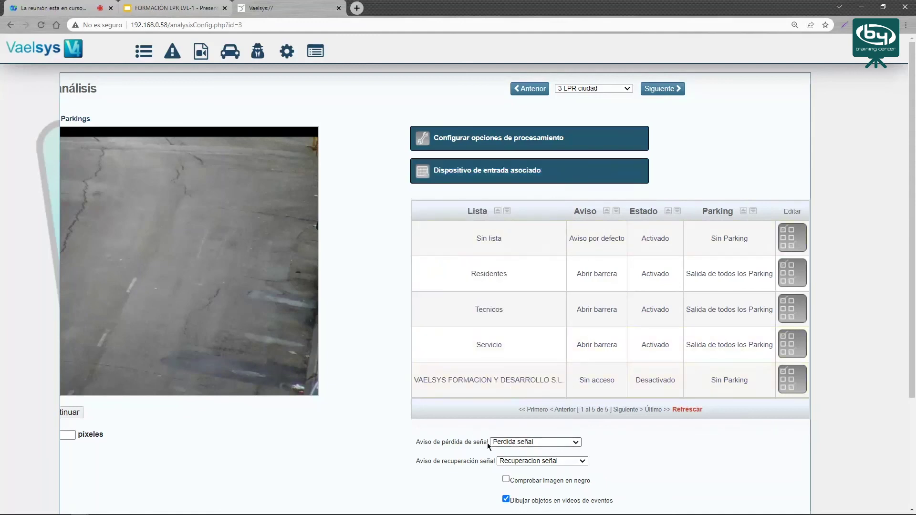
Review the signal loss and recovery notices, the black image check and the event video drawing options.
drag(421, 442, 481, 462)
click(481, 462)
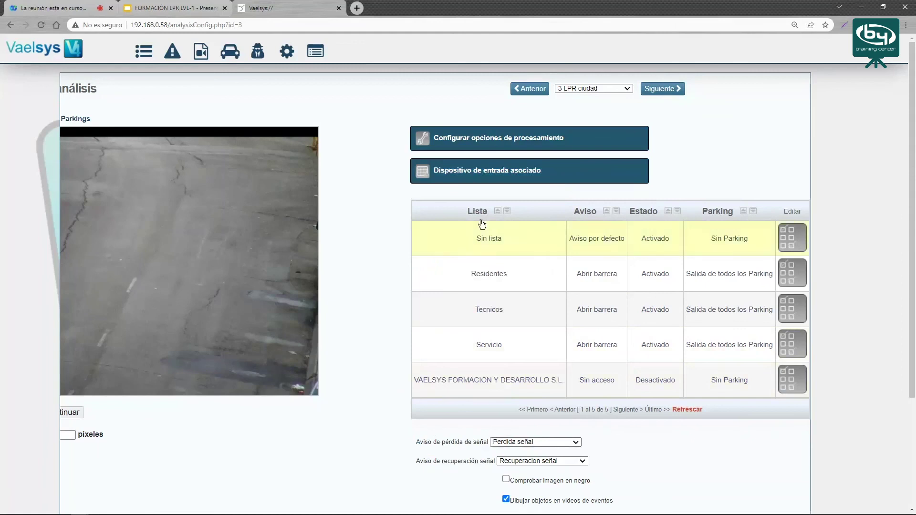
scroll(659, 463, down, 2)
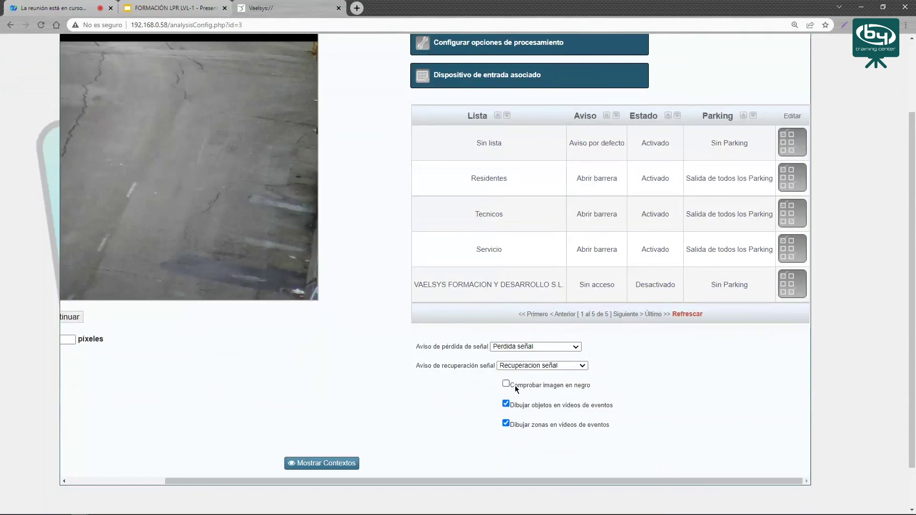
drag(386, 483, 190, 431)
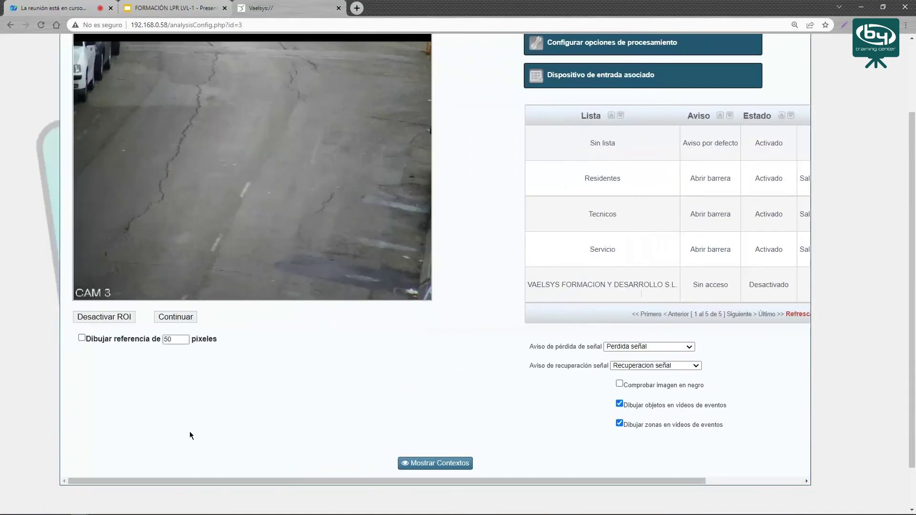
scroll(213, 371, up, 2)
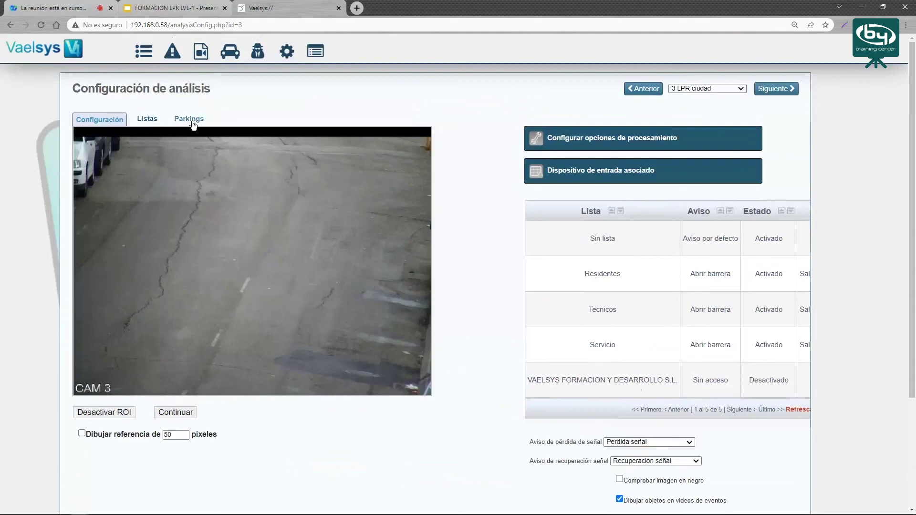
Go to the lists in plate management, view the new list form with its name field, and close it unsaved.
click(230, 50)
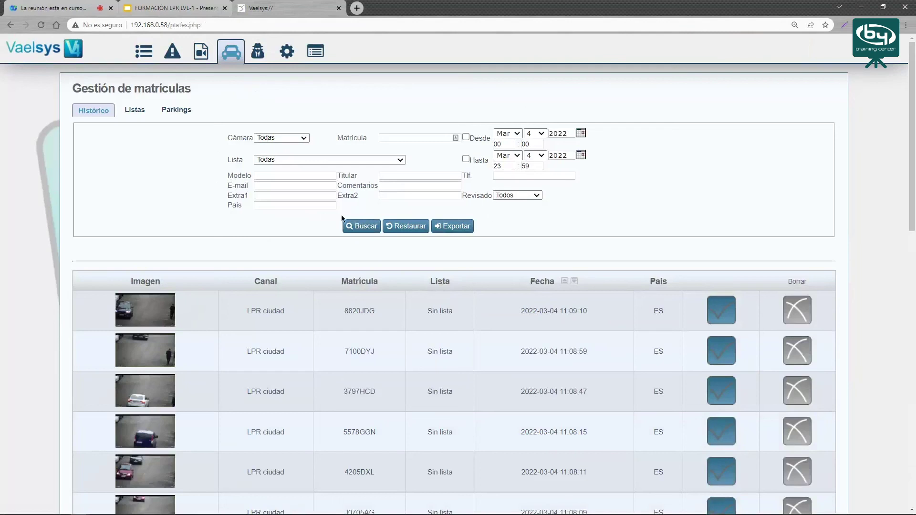
click(139, 112)
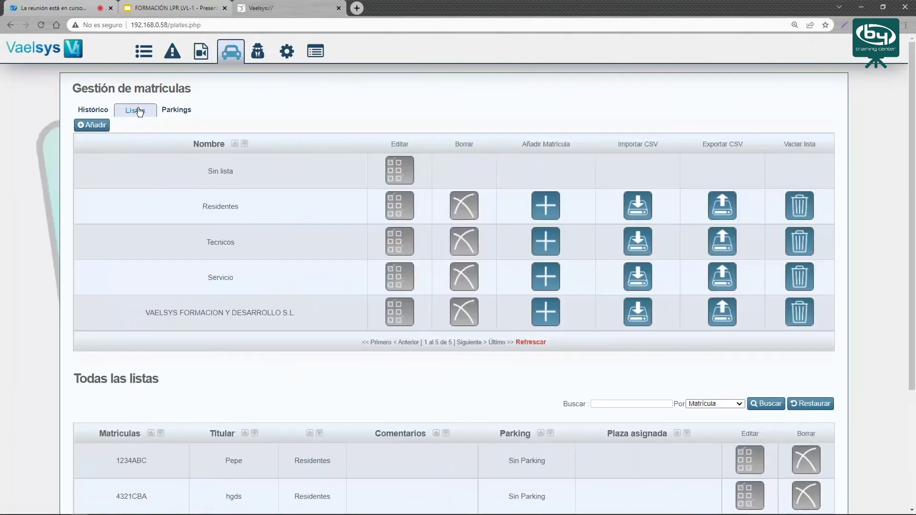
click(91, 125)
click(467, 279)
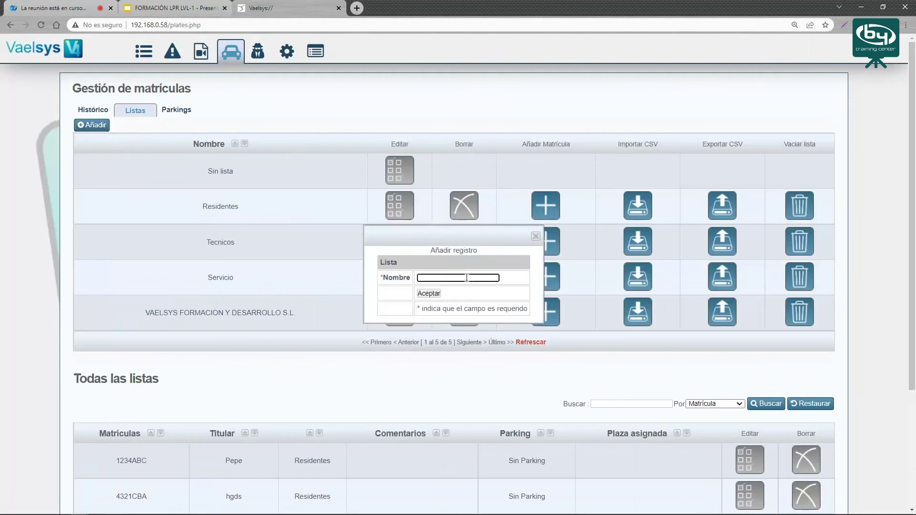
click(536, 237)
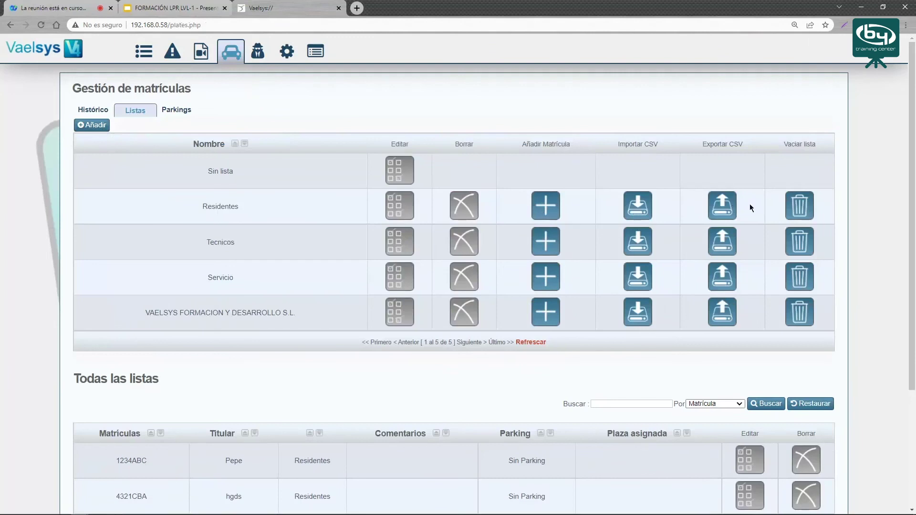
Open the new plate form for the Residentes list, review its vehicle, expiry date and parking fields, and close it unsaved.
click(540, 206)
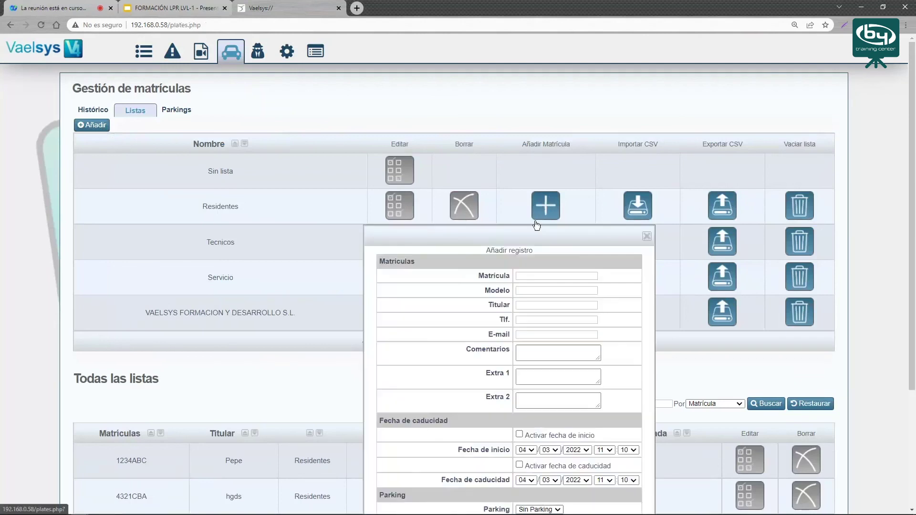
drag(534, 232, 456, 53)
drag(370, 88, 463, 222)
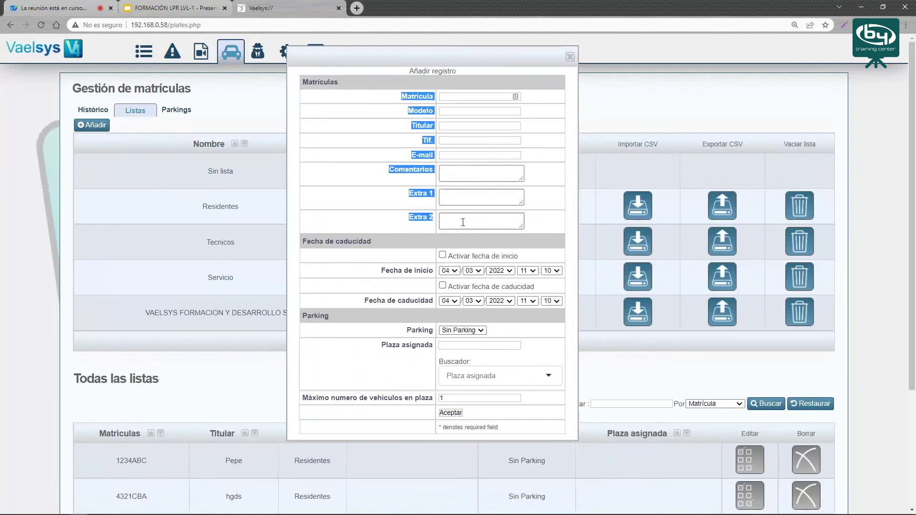
click(377, 204)
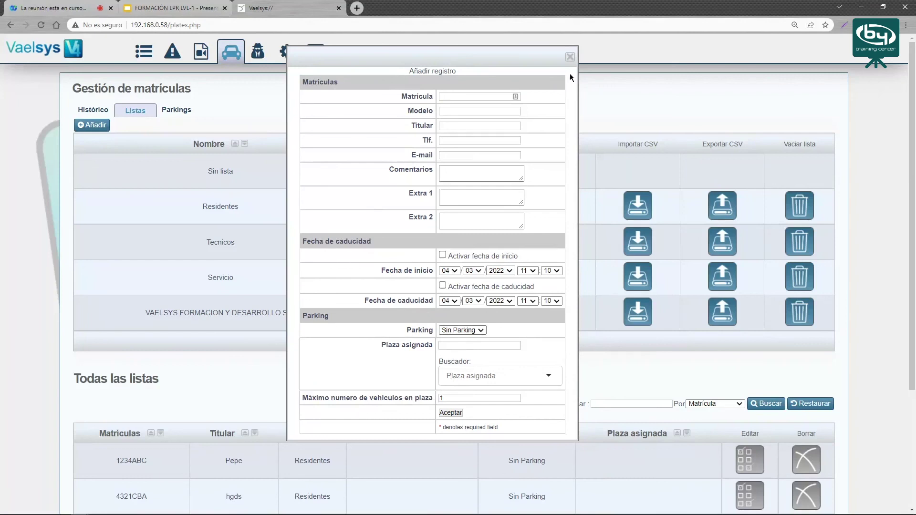
click(569, 58)
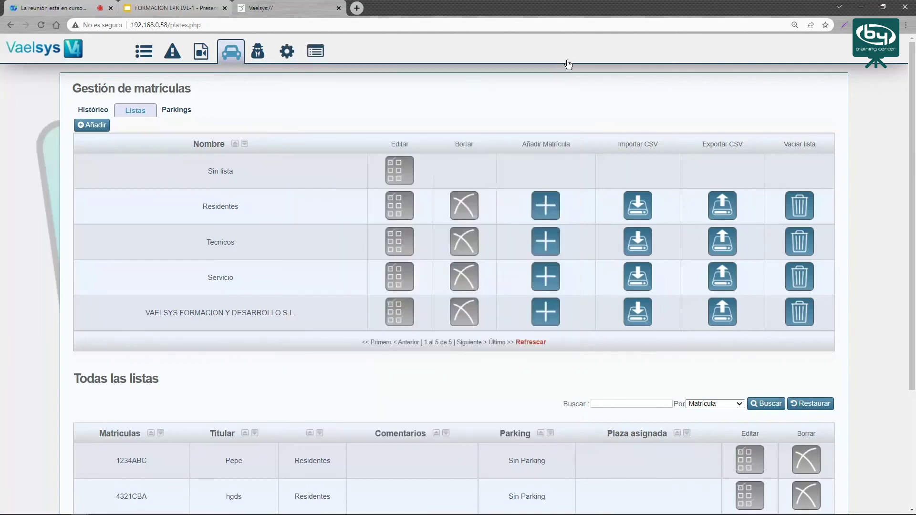
Show the registered plates of the Residentes, Tecnicos, Servicio and VAELSYS FORMACION Y DESARROLLO S.L. lists one after another.
scroll(249, 267, down, 1)
scroll(255, 281, down, 2)
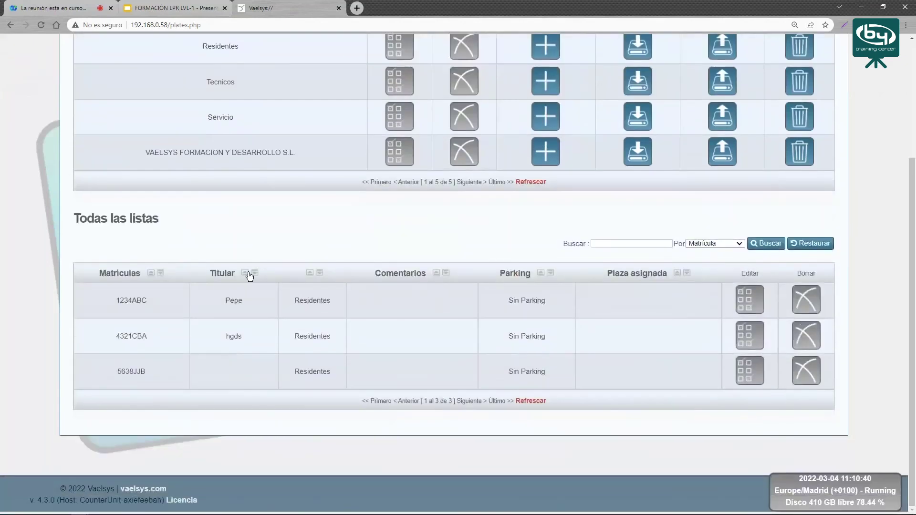
scroll(174, 399, up, 2)
scroll(182, 400, down, 1)
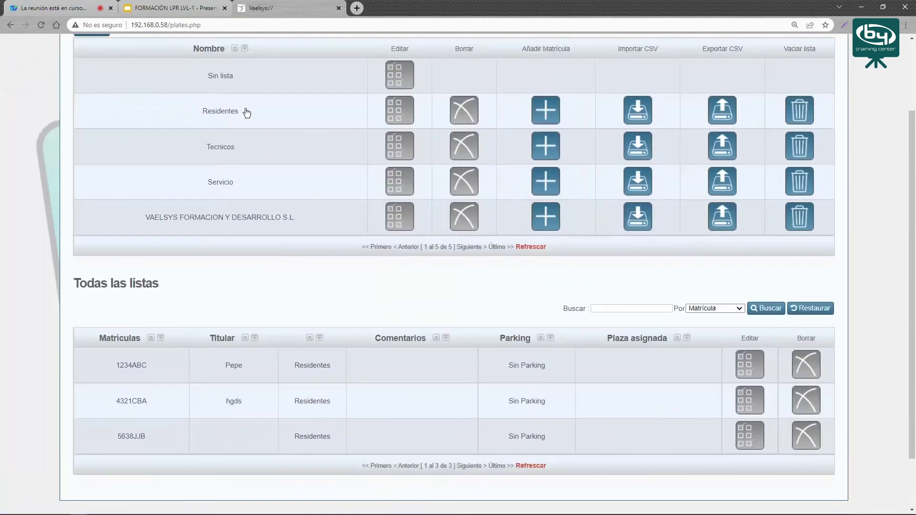
click(213, 122)
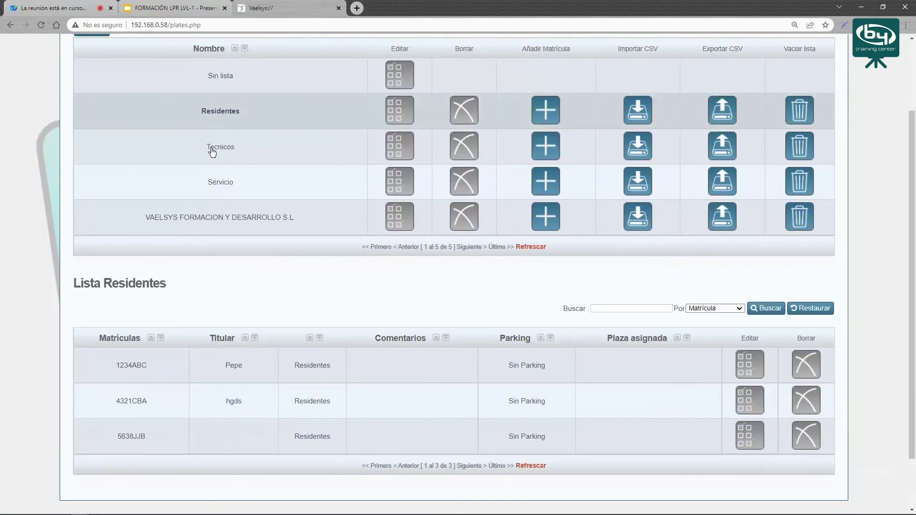
click(211, 157)
click(220, 228)
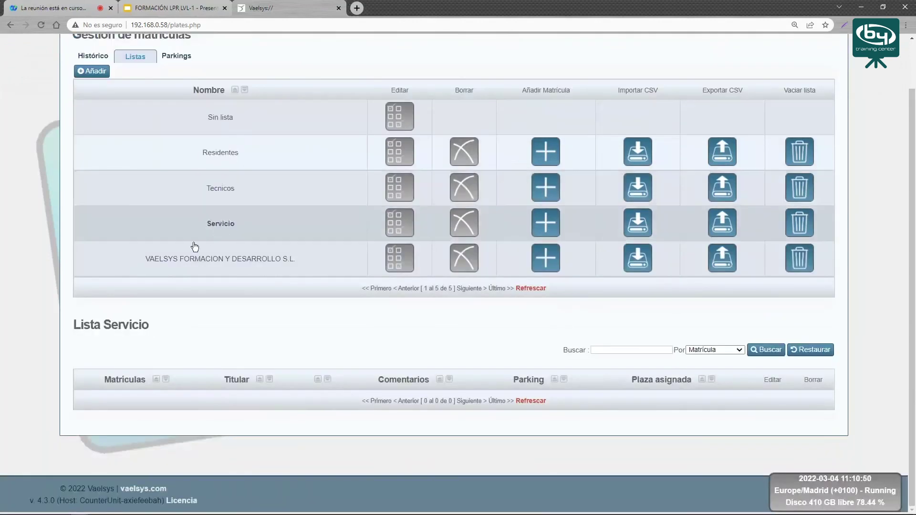
click(155, 271)
scroll(157, 260, up, 1)
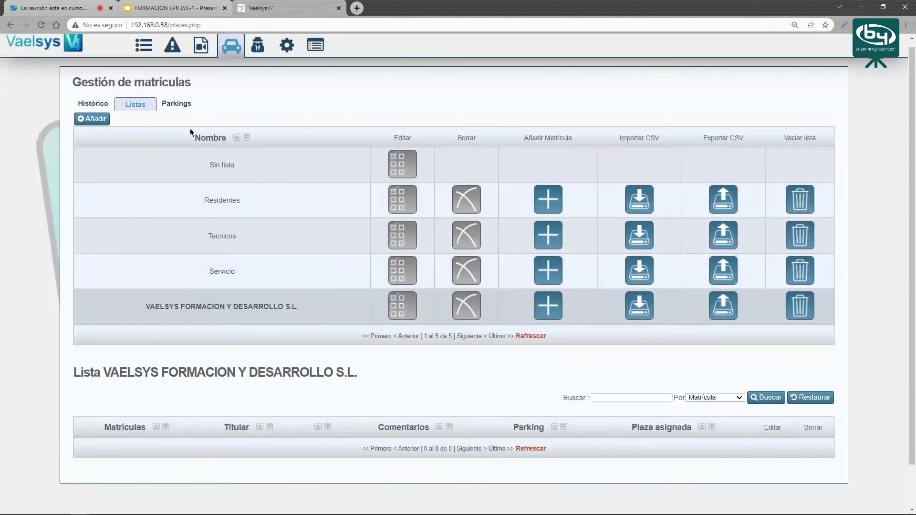
Go to the parkings, review the new parking form's capacity, occupied spaces and threshold notice fields, and close it unsaved.
click(176, 104)
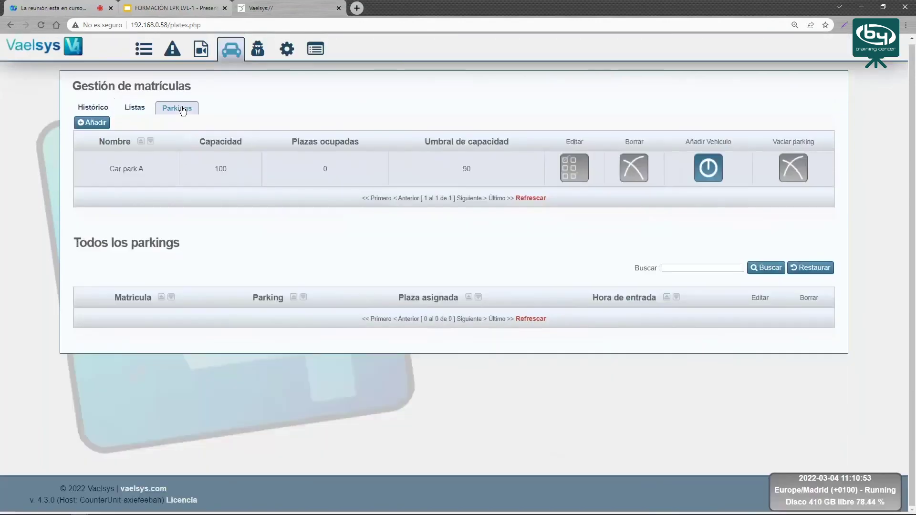
click(94, 123)
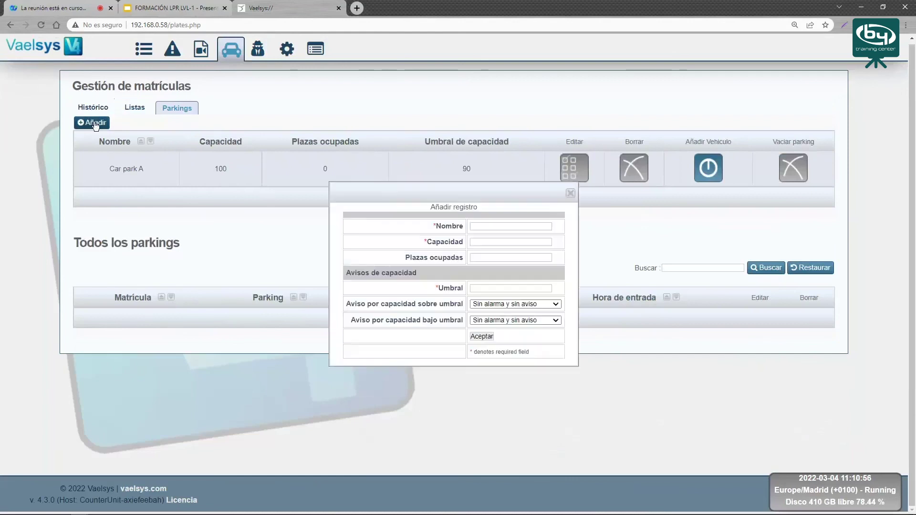
click(473, 227)
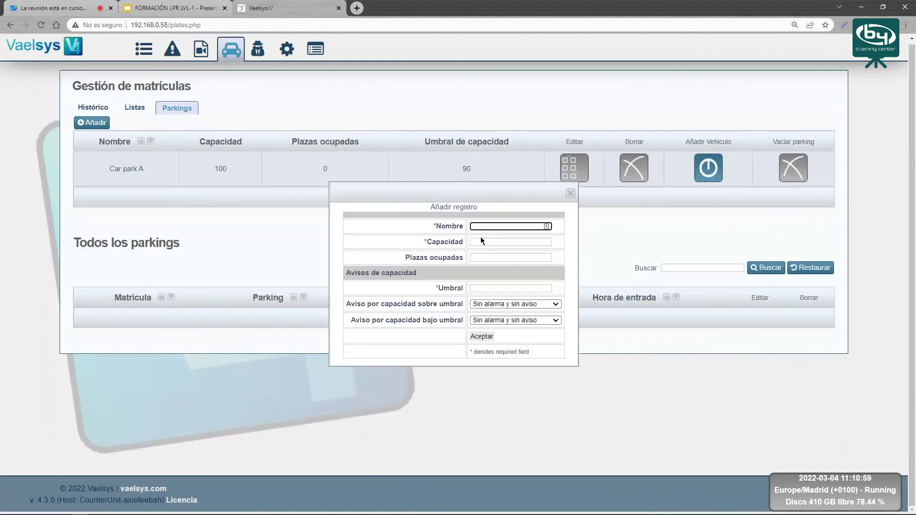
click(538, 242)
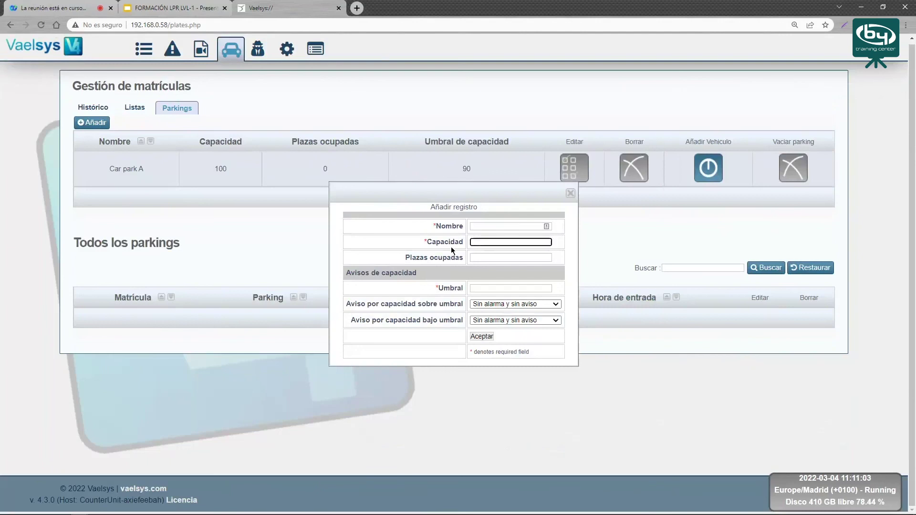
click(483, 258)
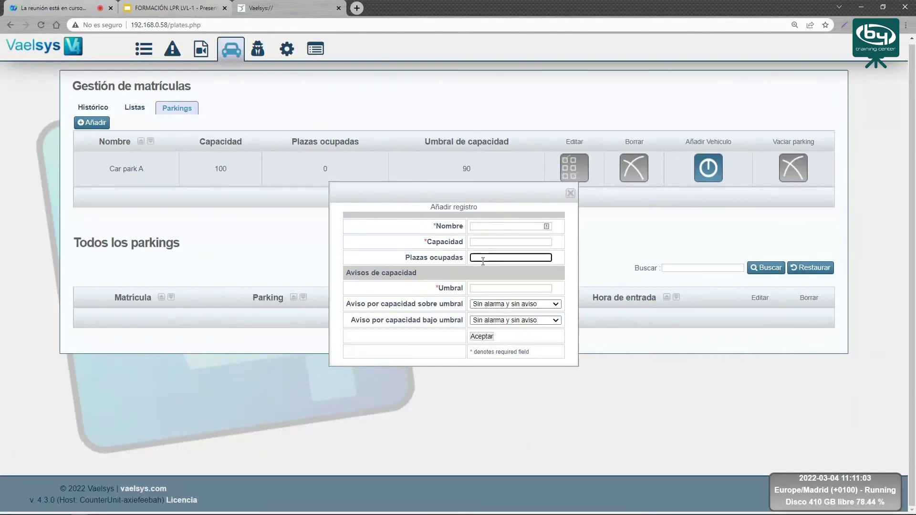
click(480, 288)
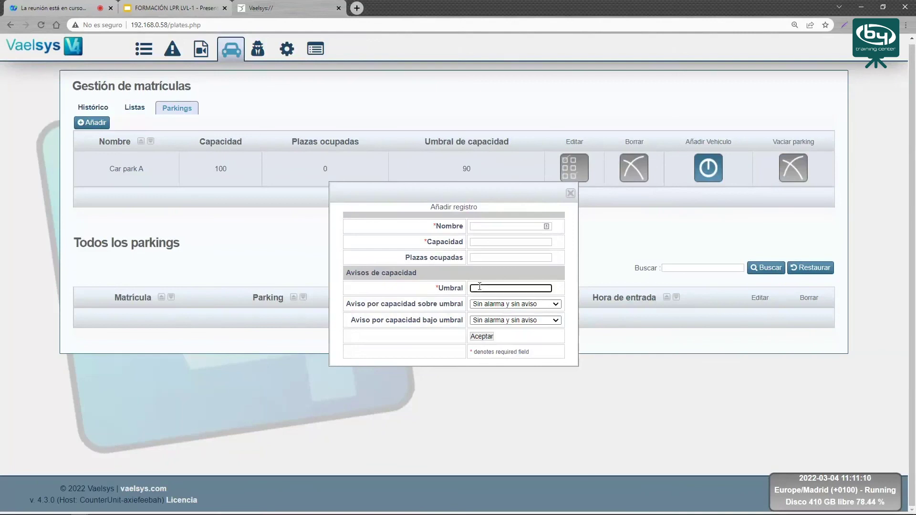
drag(345, 306, 464, 313)
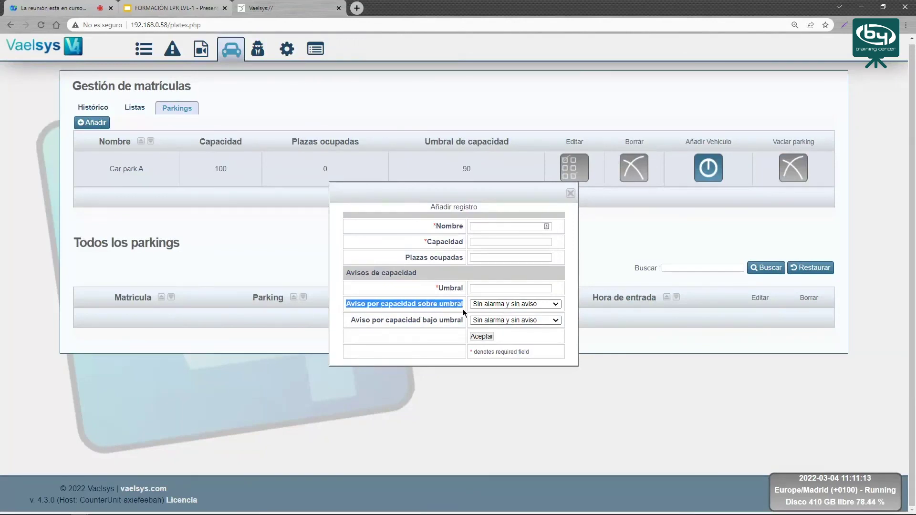
drag(356, 321, 462, 325)
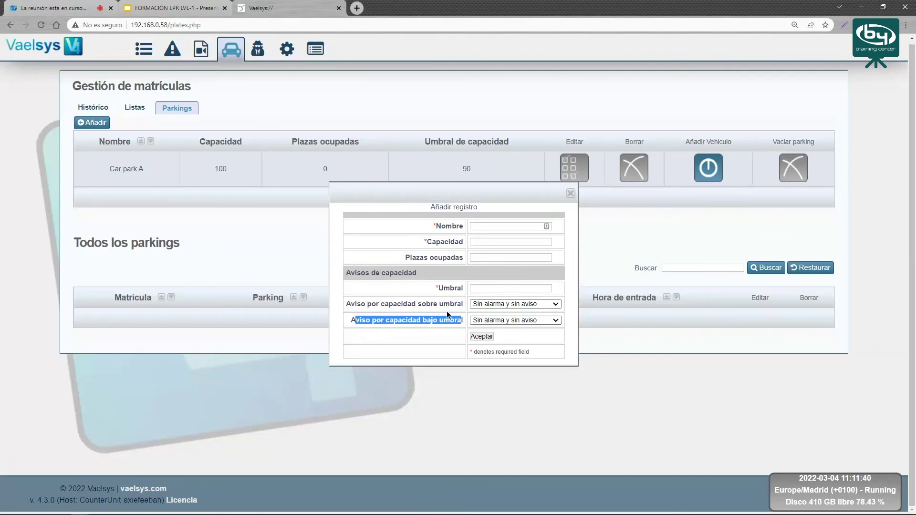
click(571, 196)
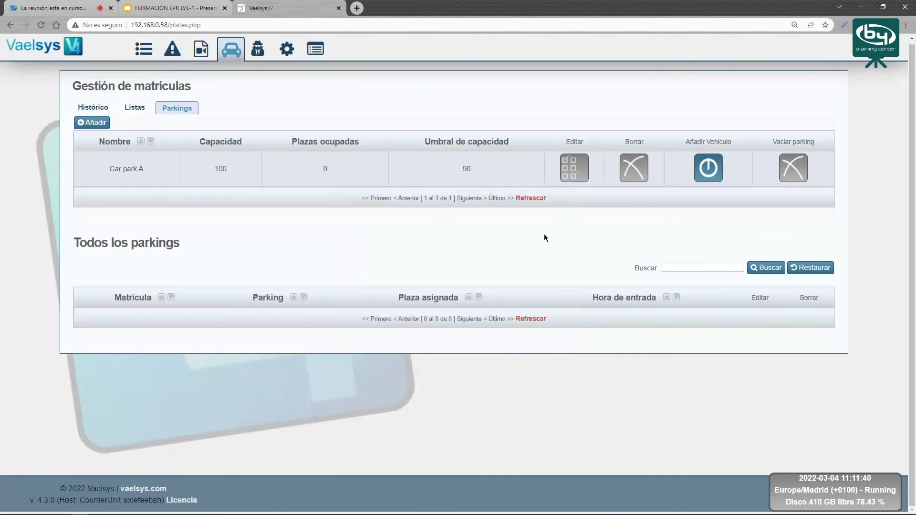
Go to the plate history and open the details of the last detection on its first page.
click(106, 108)
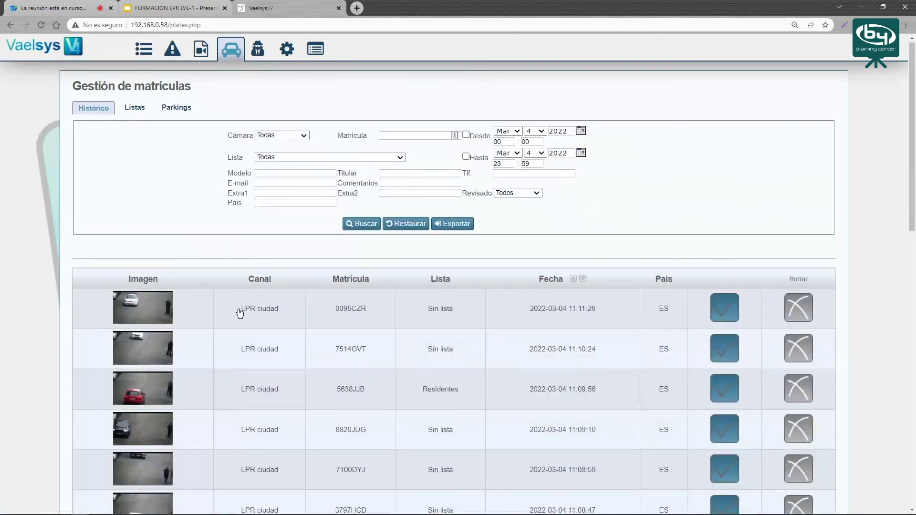
scroll(266, 337, down, 1)
scroll(269, 337, down, 3)
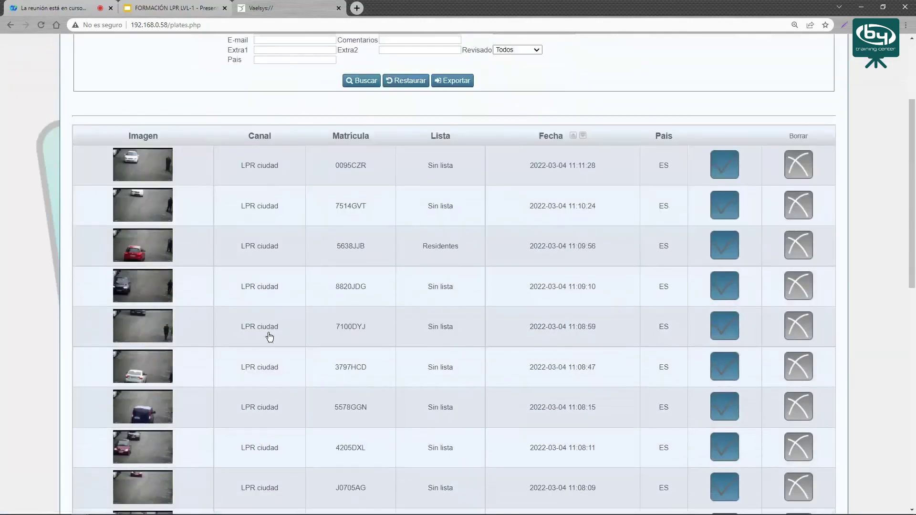
scroll(270, 337, up, 1)
scroll(269, 337, down, 3)
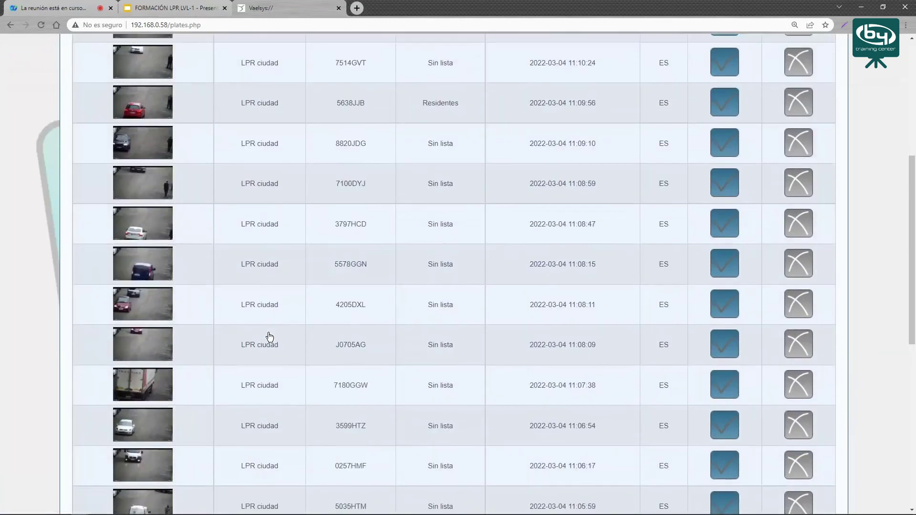
scroll(270, 337, down, 3)
scroll(269, 337, down, 3)
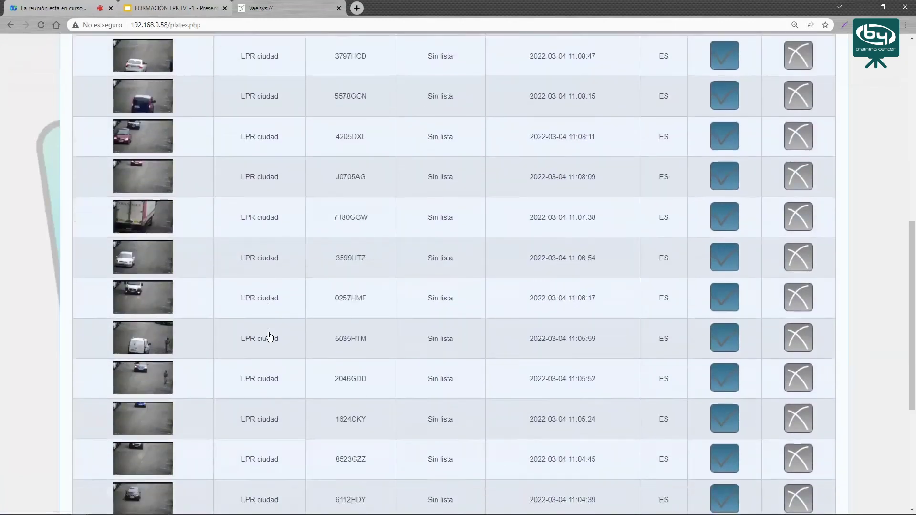
scroll(270, 337, down, 1)
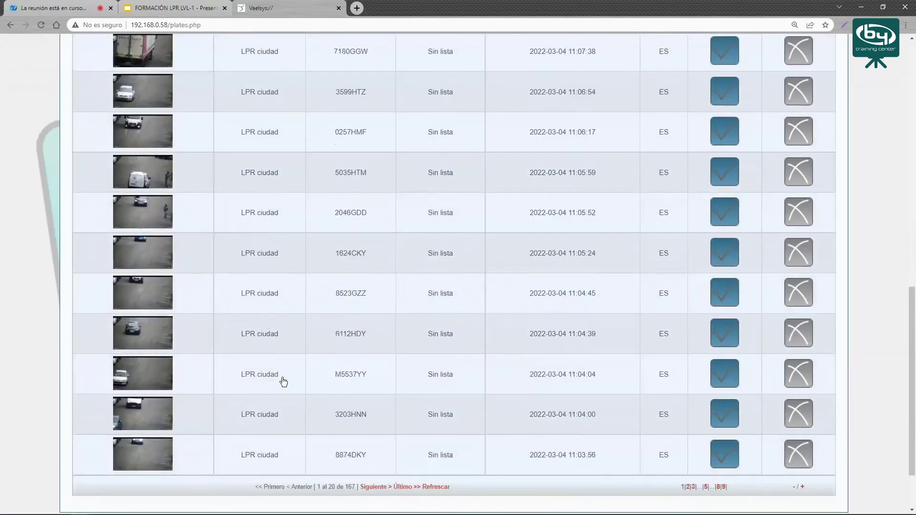
click(159, 462)
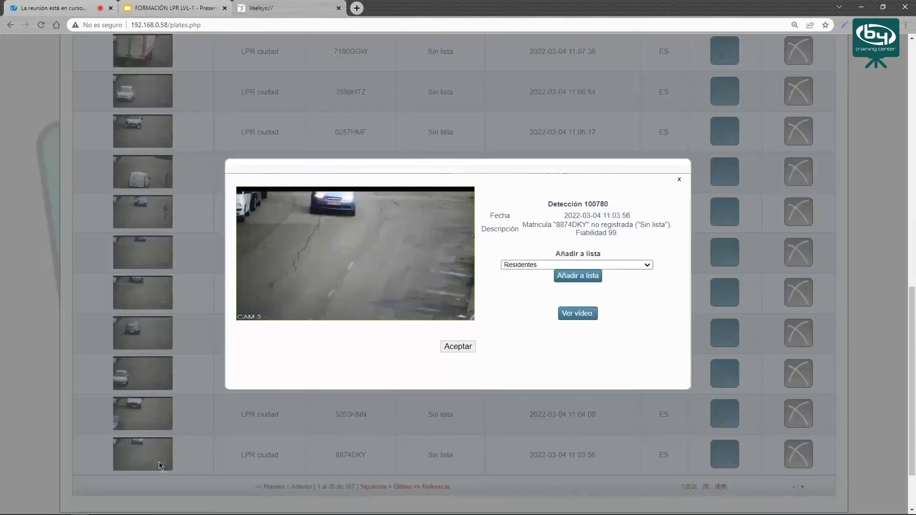
Open the detection's video in a maximized window, watch it in full screen, and leave full screen.
click(582, 313)
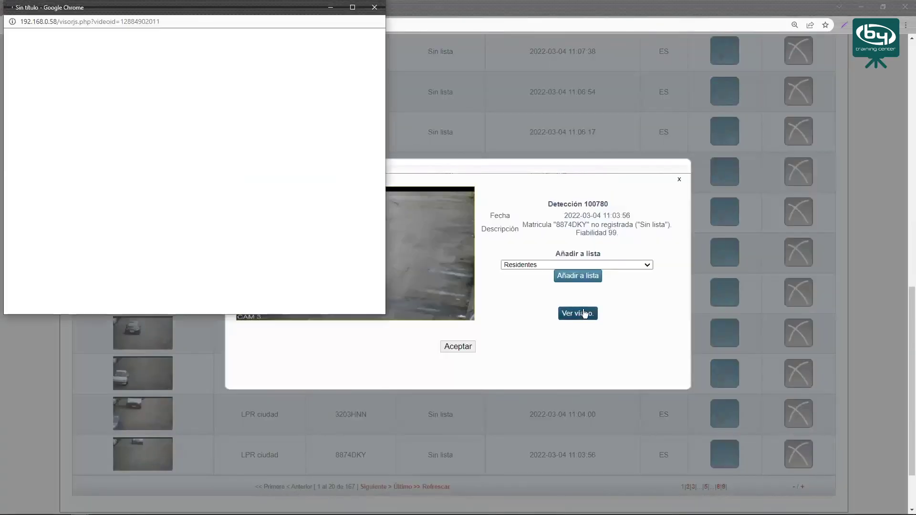
click(355, 9)
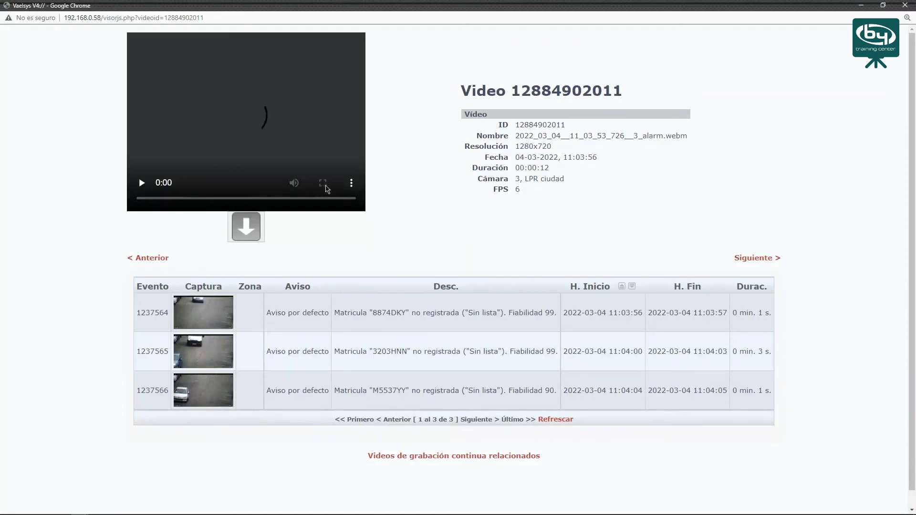
click(322, 185)
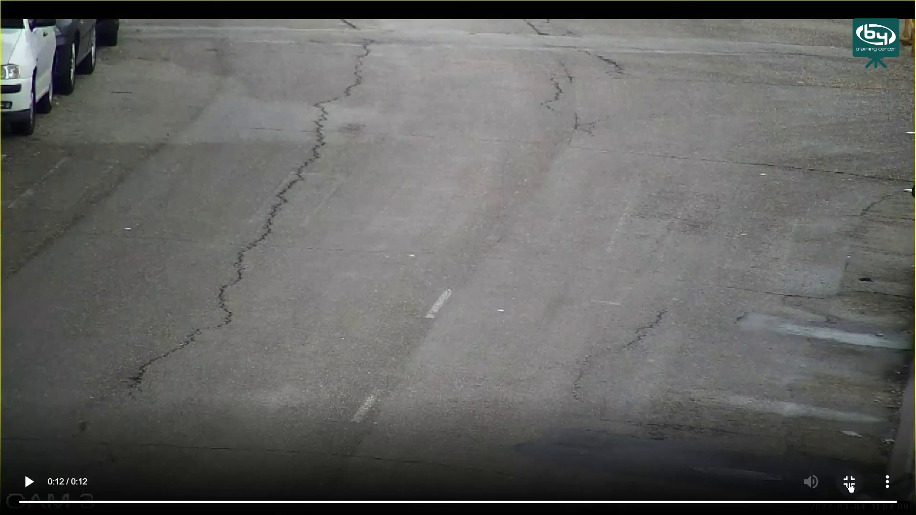
click(850, 483)
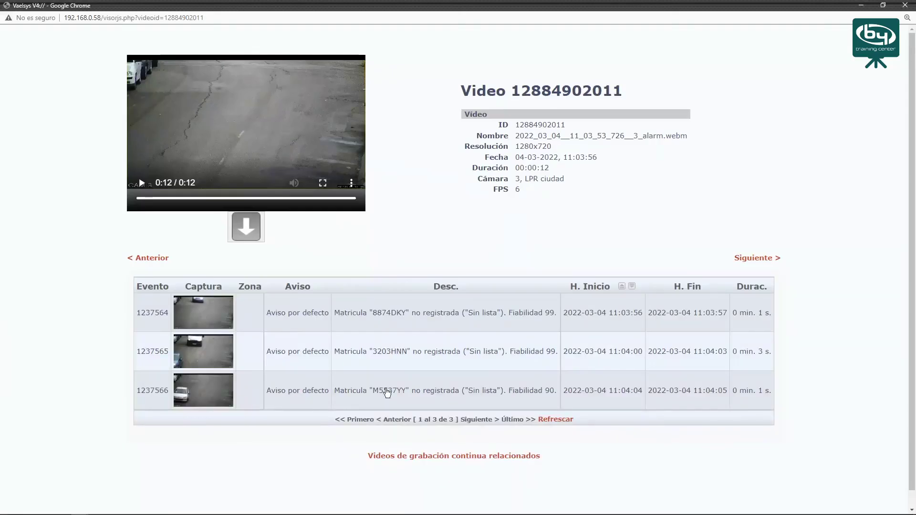
Examine the enlarged capture of the video's third event, and close the video window and the detection details.
drag(373, 391, 406, 394)
scroll(620, 274, down, 3)
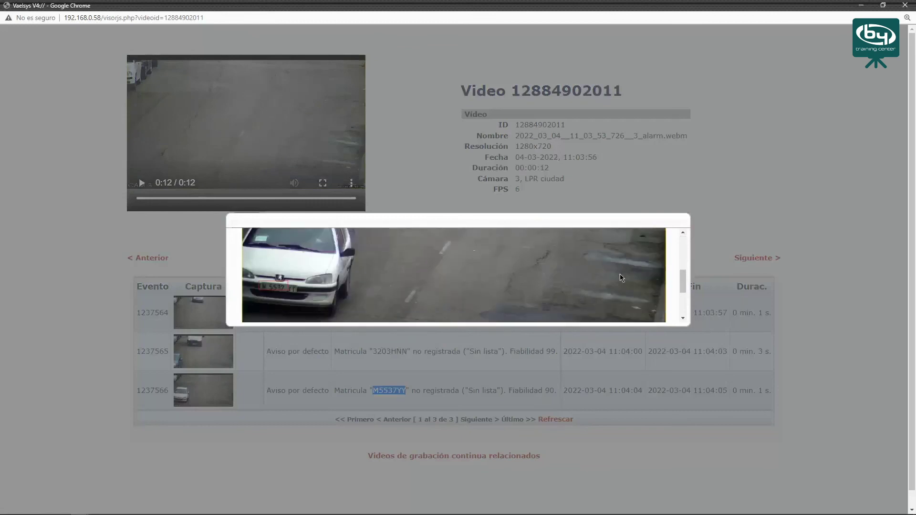
click(560, 424)
click(905, 6)
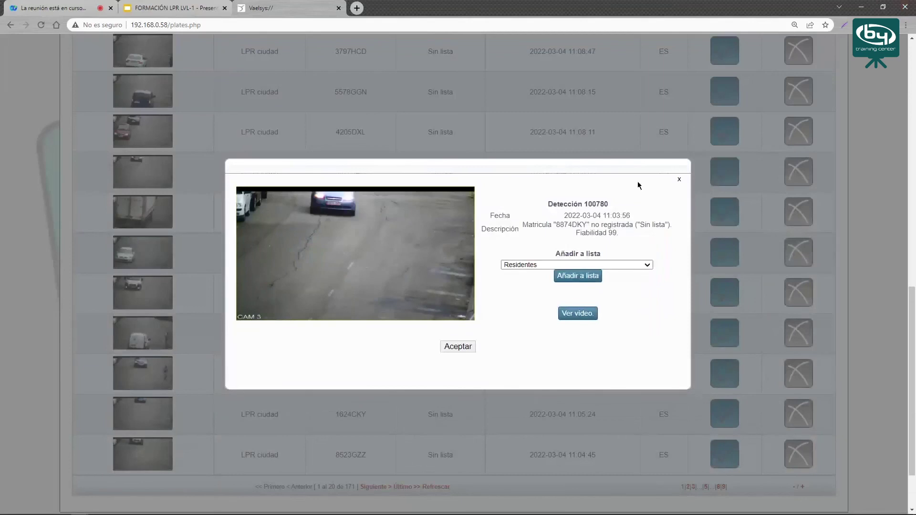
click(680, 180)
Look back through the plate history from the oldest detections on the page up to the newest ones and the search filters.
scroll(296, 254, up, 1)
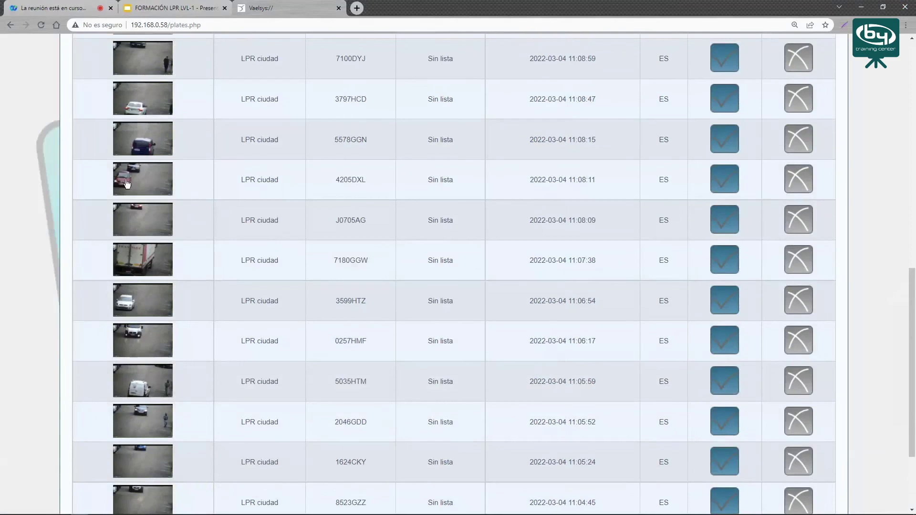
scroll(127, 185, up, 1)
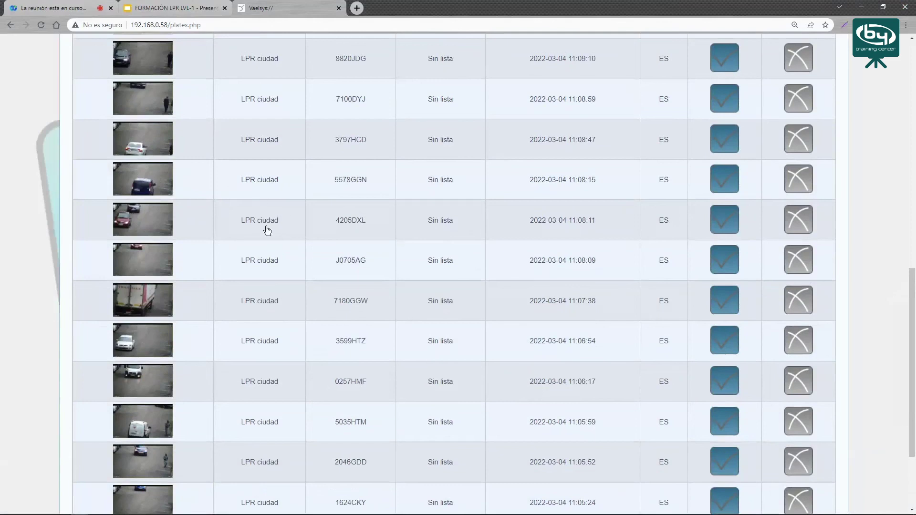
scroll(287, 206, up, 1)
scroll(334, 239, up, 2)
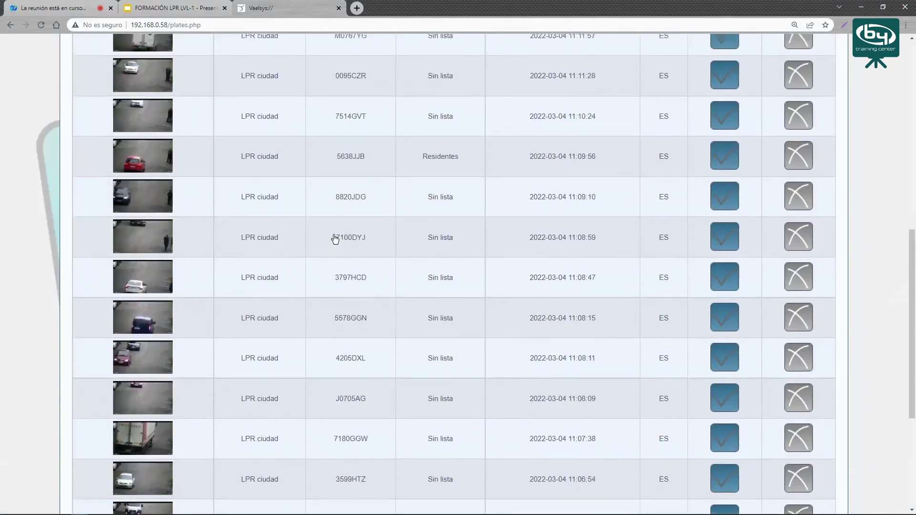
scroll(335, 239, up, 3)
scroll(335, 239, up, 4)
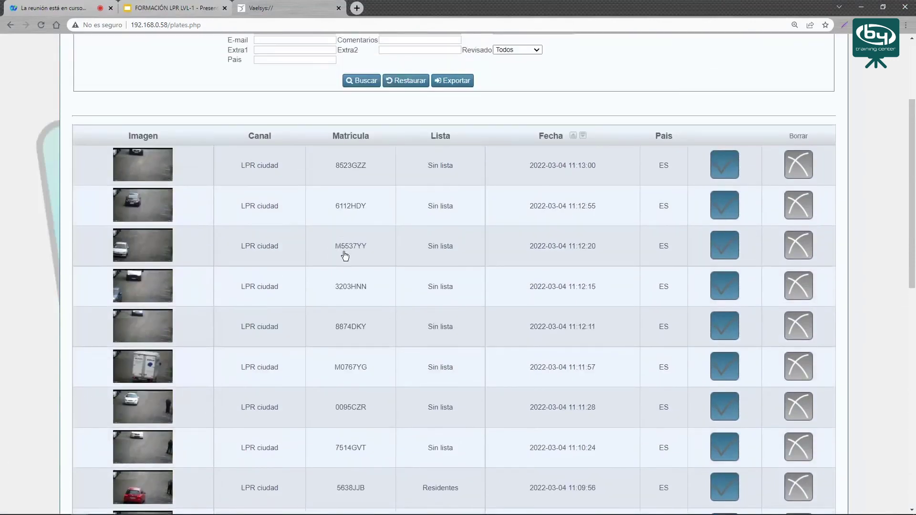
scroll(345, 256, up, 3)
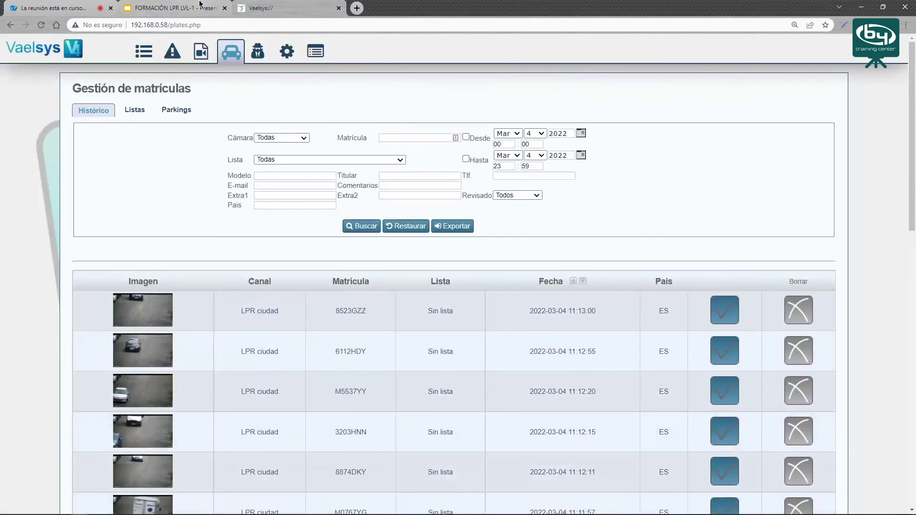
Switch to the Webex meeting to check the chat for participants' messages, and return to the Vaelsys plate history.
click(200, 5)
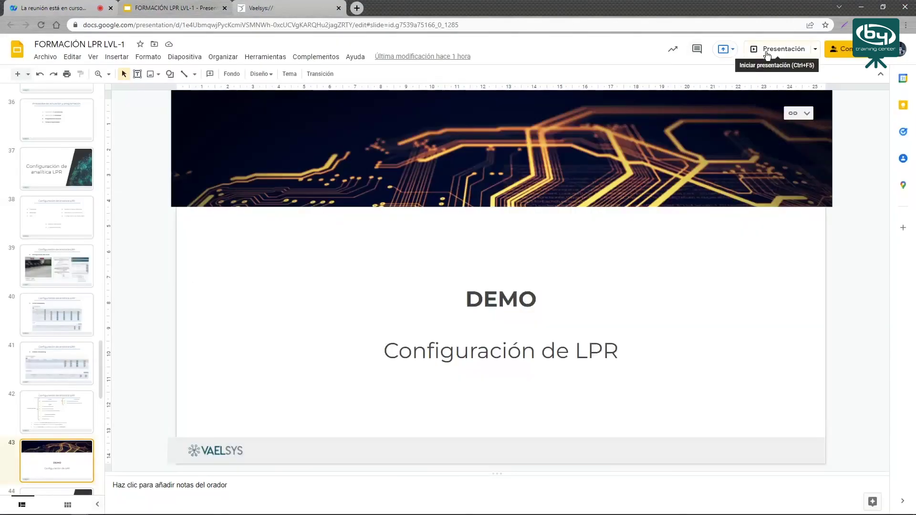
click(42, 4)
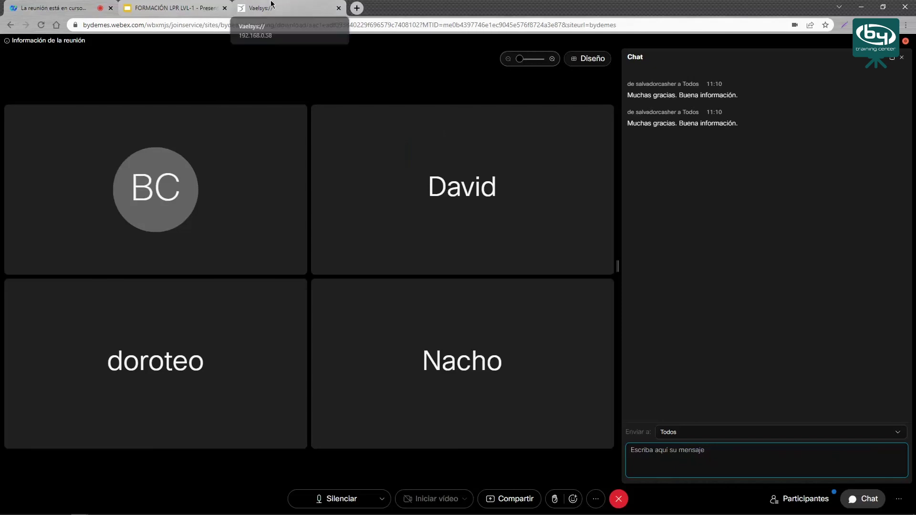
click(271, 5)
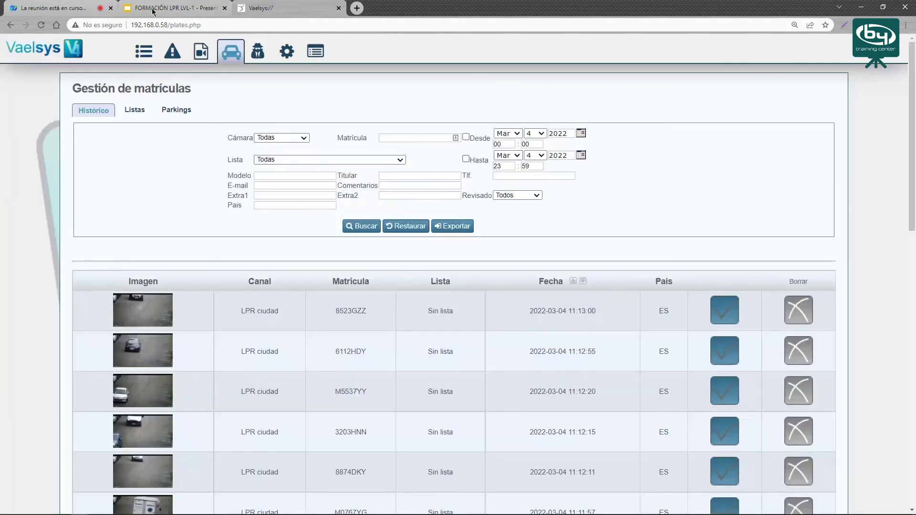
Switch to the FORMACIÓN LPR LVL-1 deck in Google Slides, present it from the DEMO slide, and advance to the list of FAQ questions.
click(182, 4)
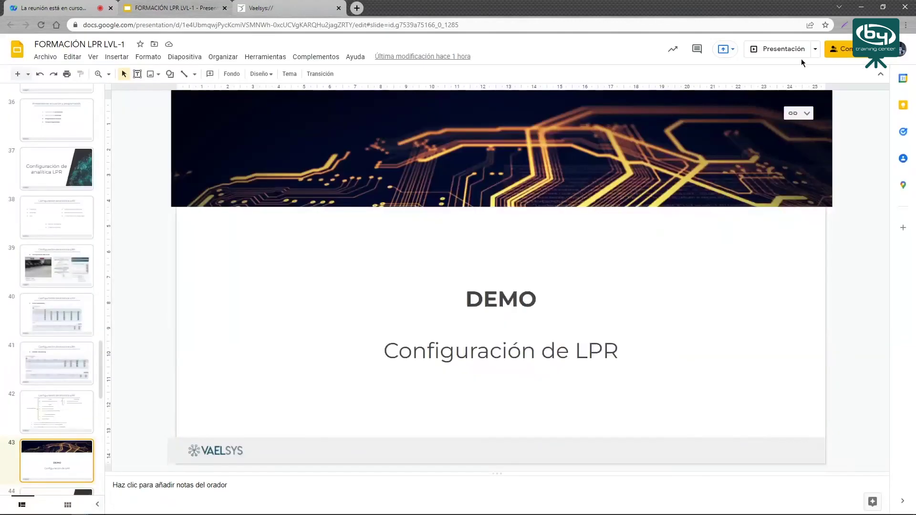
click(789, 44)
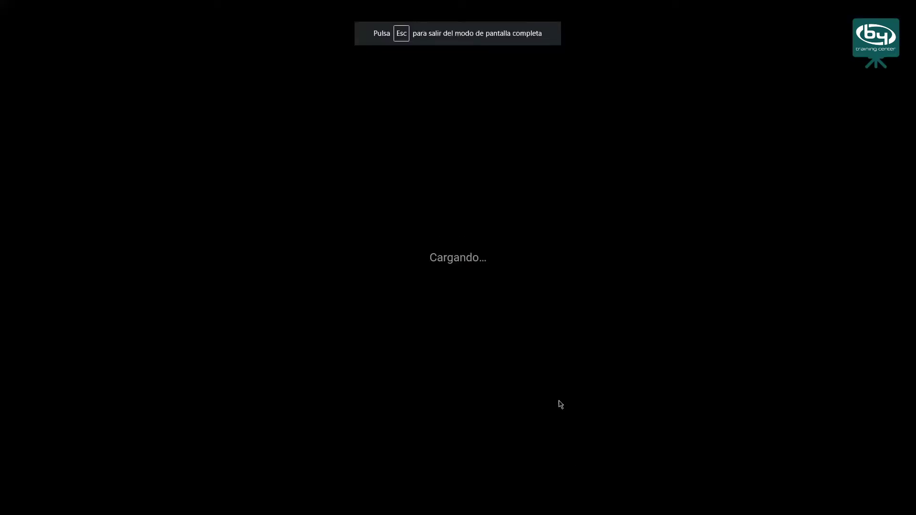
key(Right)
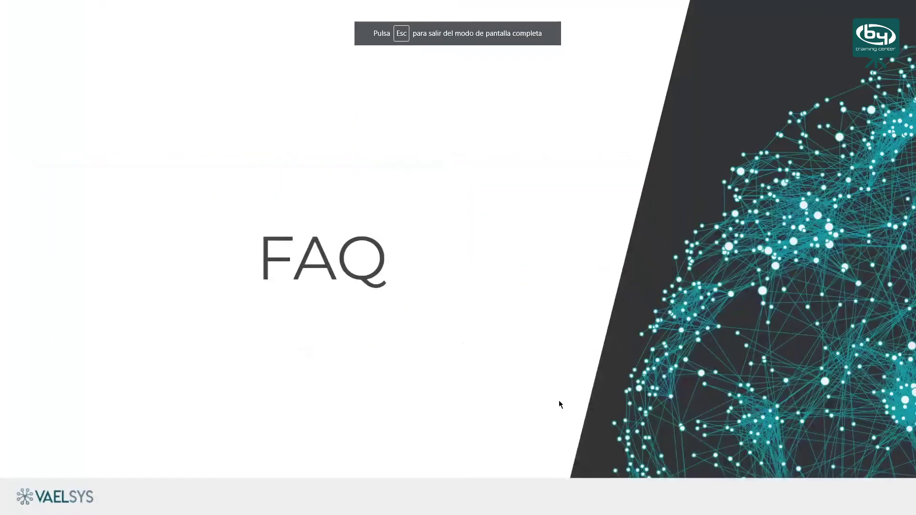
key(Right)
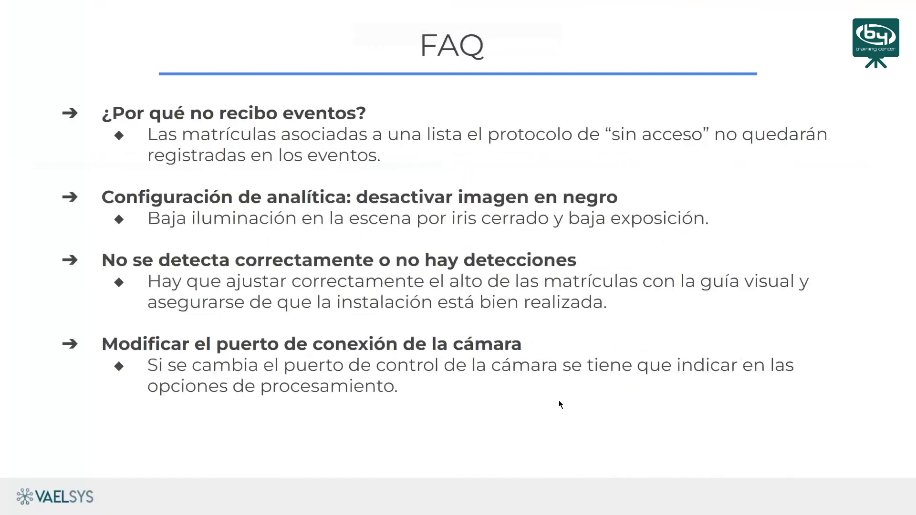